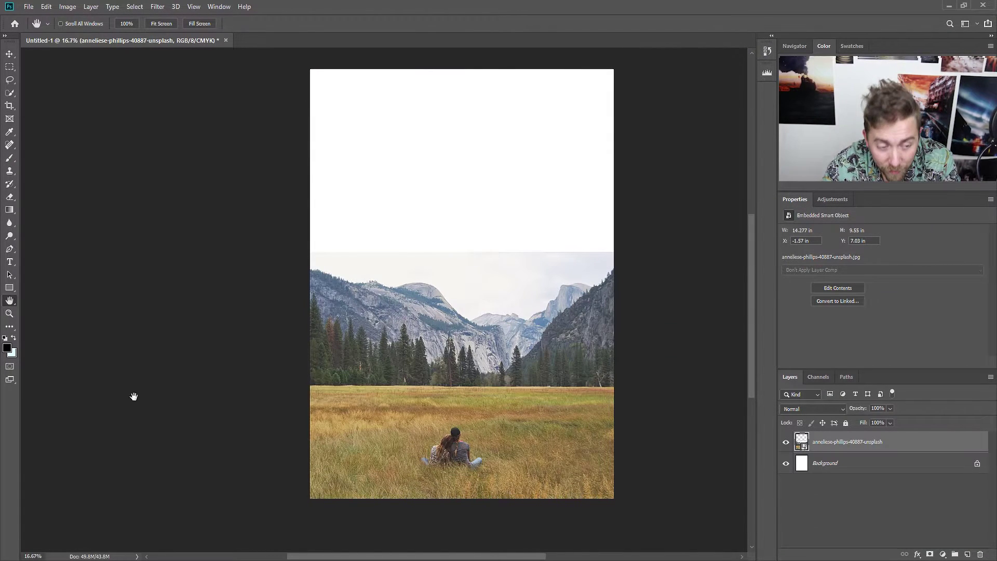
Draw a tall black rectangle over the meadow and nudge it slightly left
{"action": "left_click", "coordinate": [10, 287]}
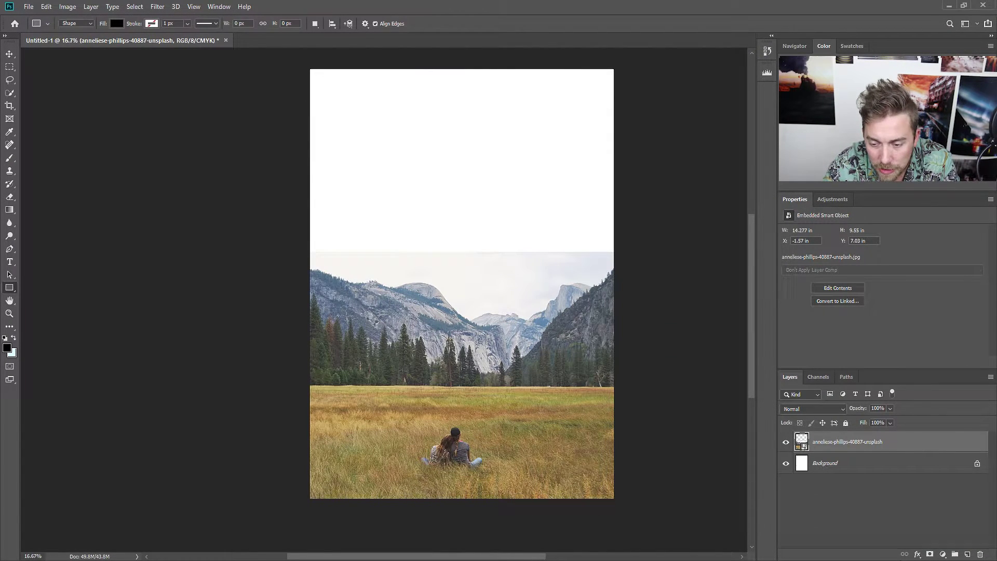
{"action": "left_click_drag", "start_coordinate": [376, 420], "coordinate": [430, 206]}
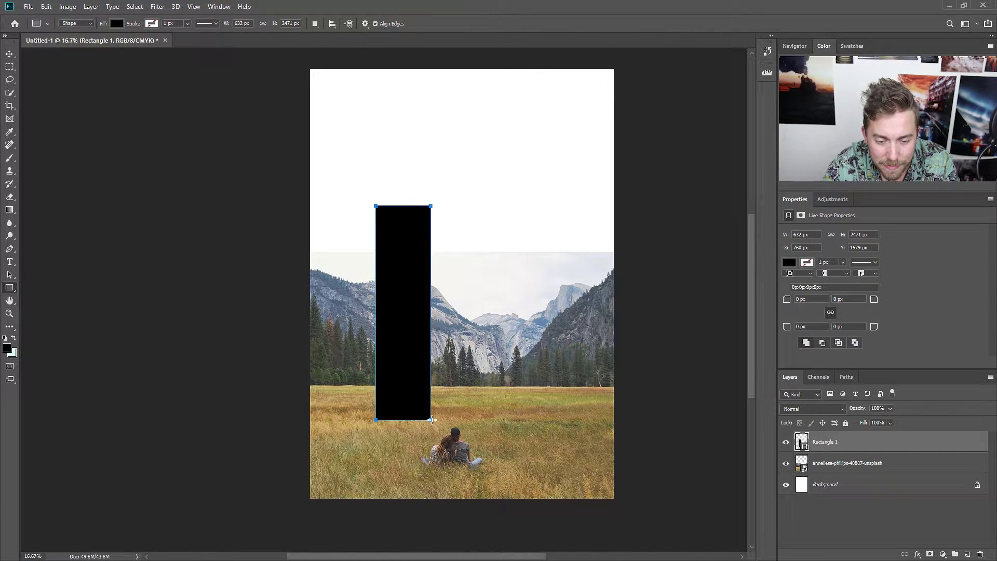
{"action": "key", "text": "Left"}
{"action": "key", "text": "Left"}
{"action": "key", "text": "Left"}
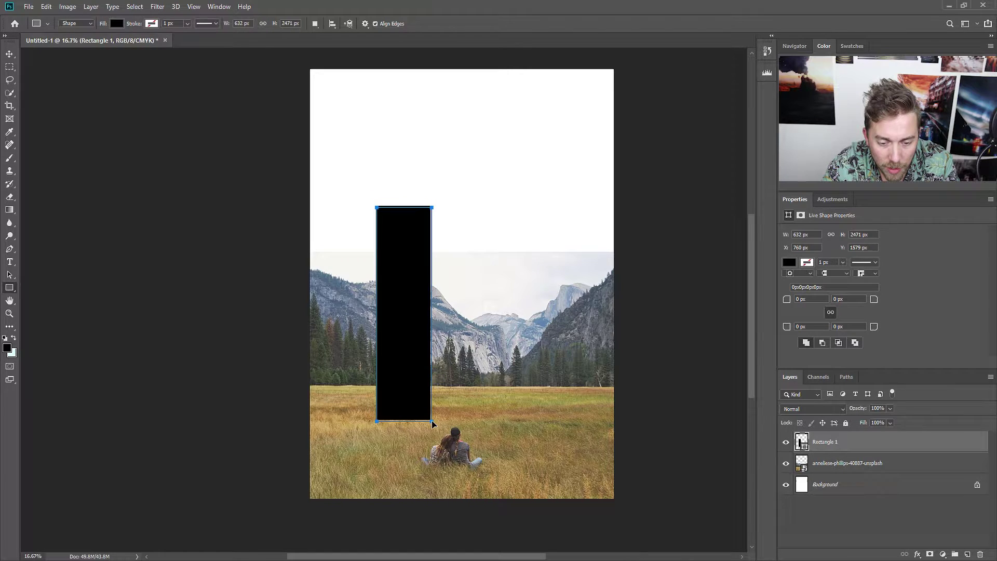
{"action": "key", "text": "Left"}
{"action": "key", "text": "Left"}
{"action": "key", "text": "Left"}
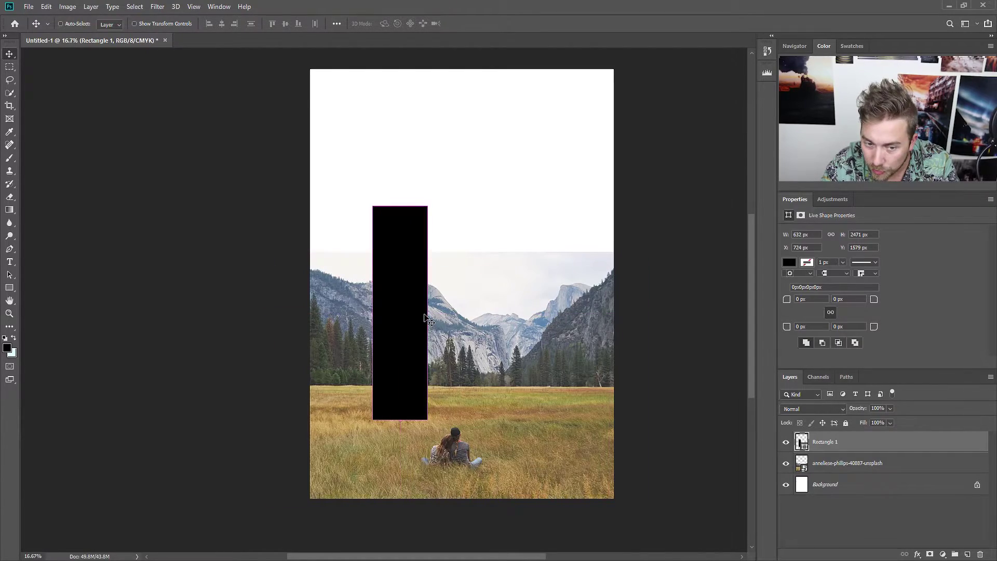
Distort the panel's right corners so its right edge recedes in perspective
{"action": "key", "text": "ctrl+t"}
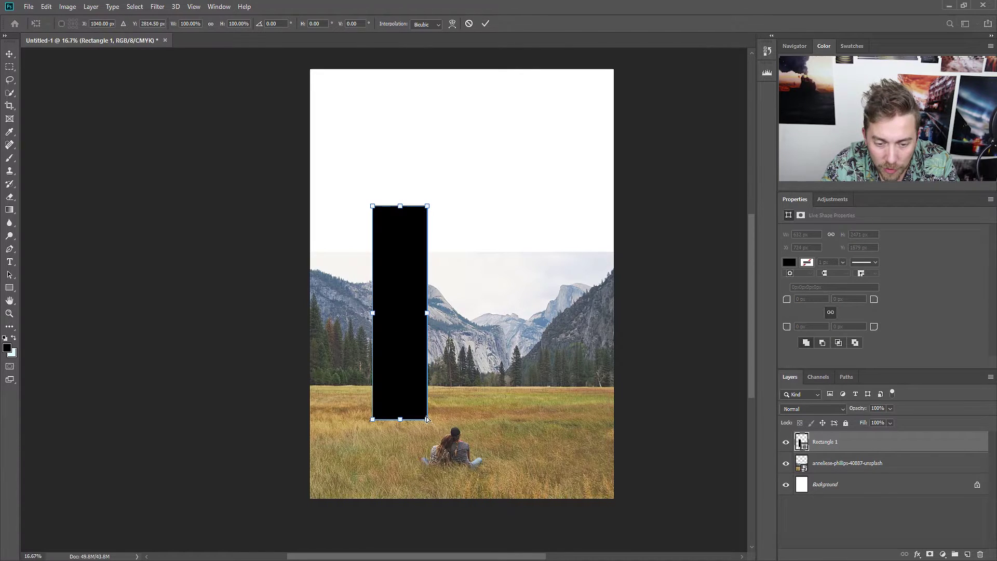
{"action": "left_click_drag", "start_coordinate": [427, 419], "coordinate": [422, 416]}
{"action": "left_click_drag", "start_coordinate": [428, 206], "coordinate": [423, 206]}
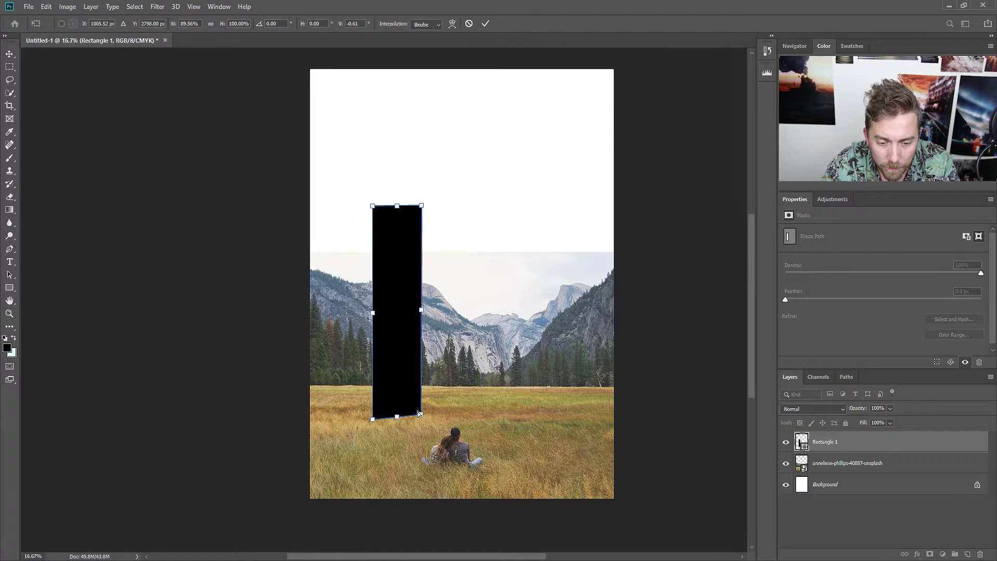
{"action": "left_click_drag", "start_coordinate": [419, 414], "coordinate": [417, 413]}
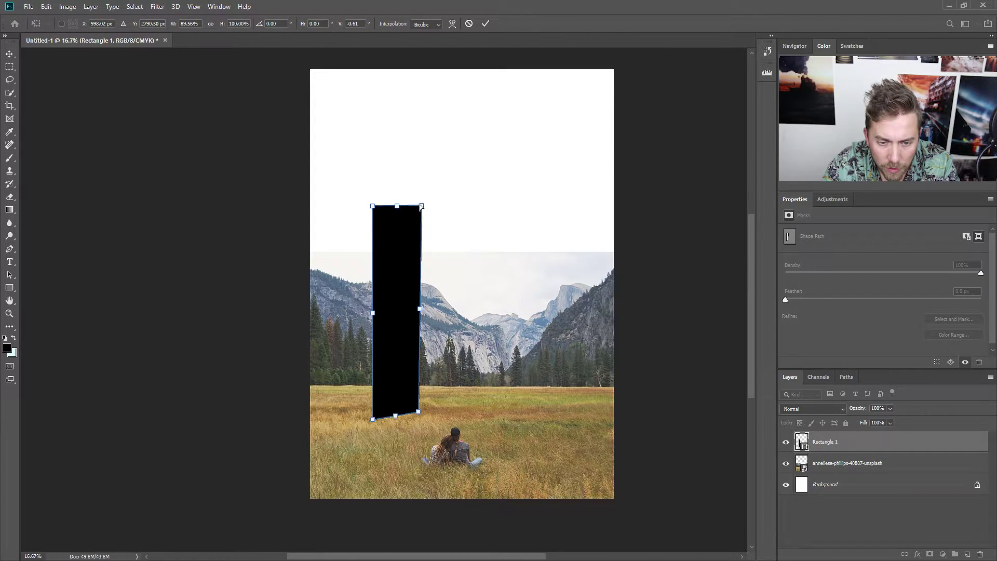
{"action": "left_click_drag", "start_coordinate": [422, 207], "coordinate": [377, 209]}
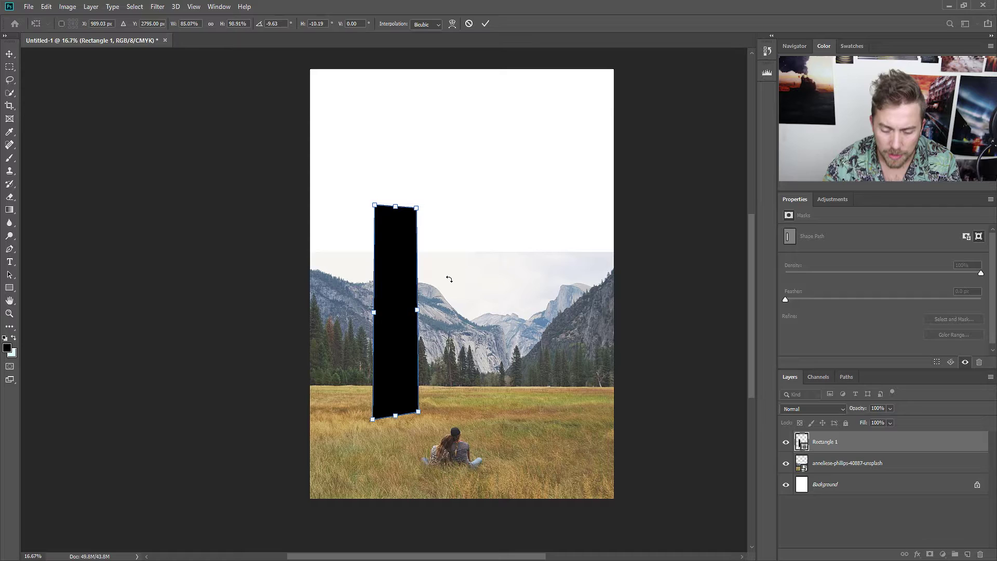
{"action": "key", "text": "Return"}
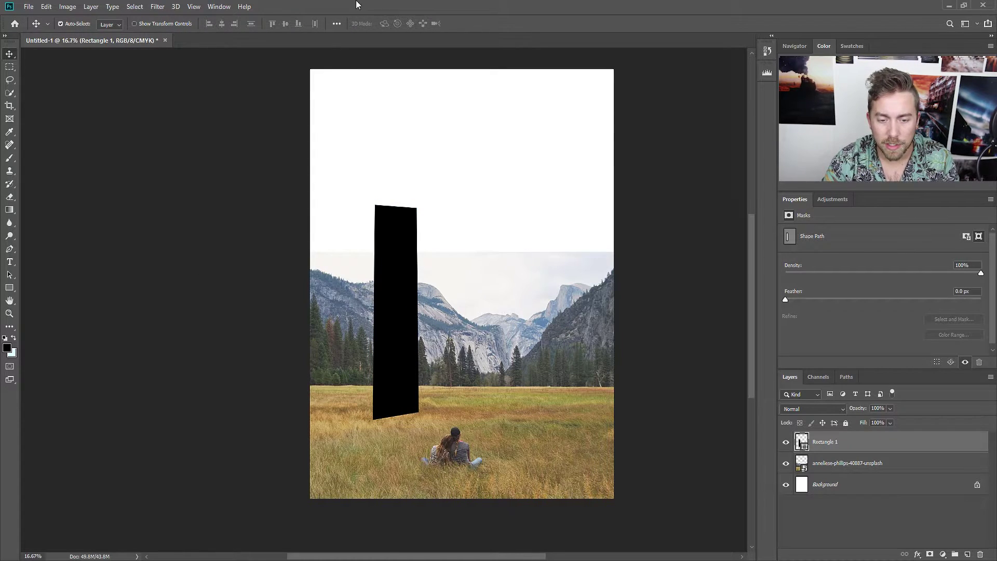
Duplicate the meadow photo above Rectangle 1 and clip it into the panel
{"action": "left_click", "coordinate": [883, 466]}
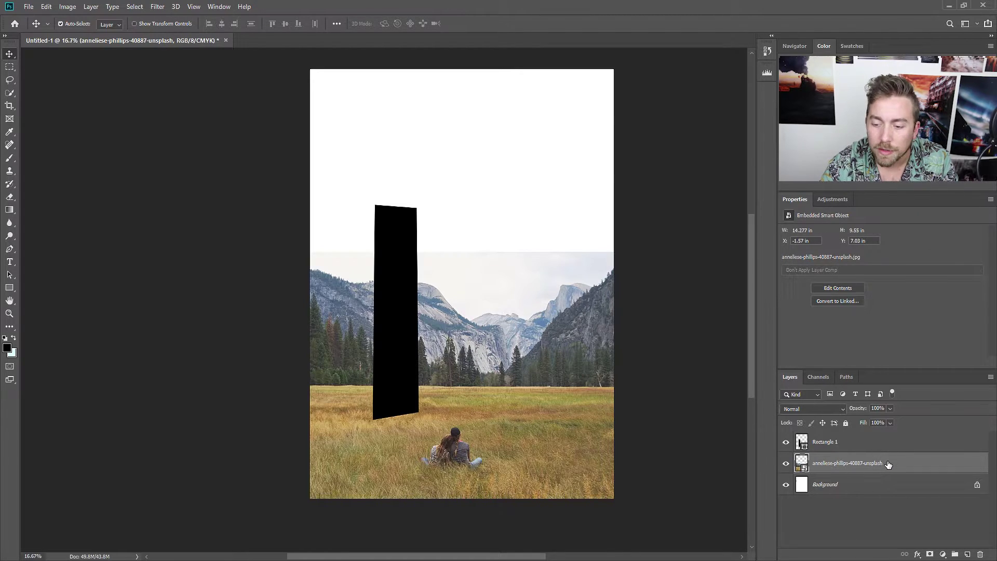
{"action": "left_click_drag", "start_coordinate": [891, 466], "coordinate": [896, 438]}
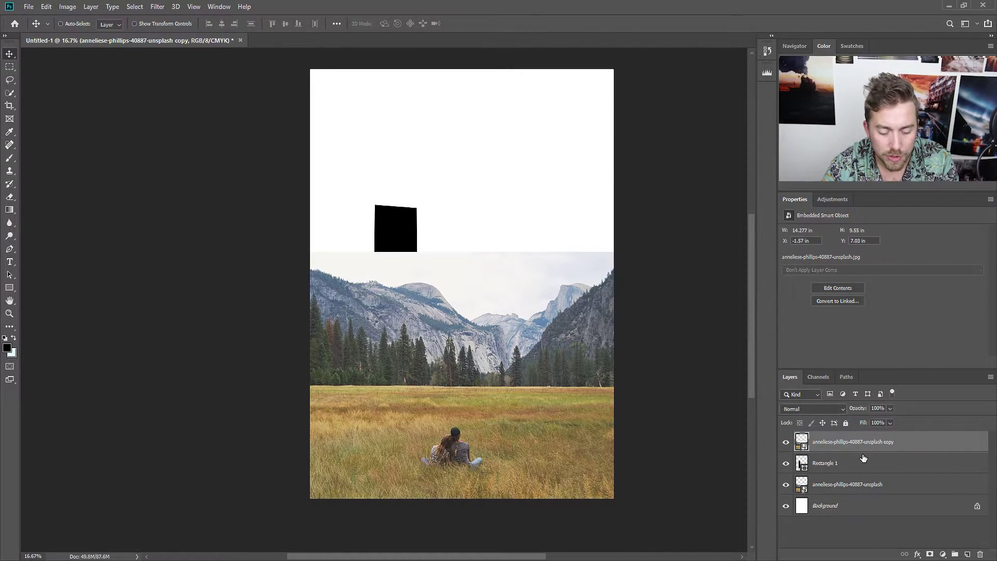
{"action": "key", "text": "ctrl+t"}
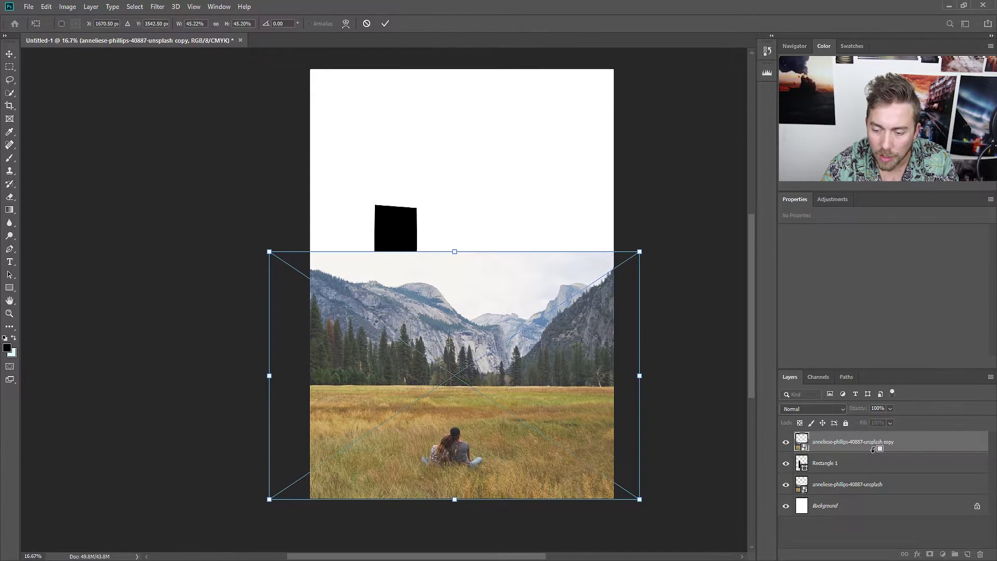
{"action": "key", "text": "Return"}
{"action": "left_click", "coordinate": [861, 470], "text": "alt"}
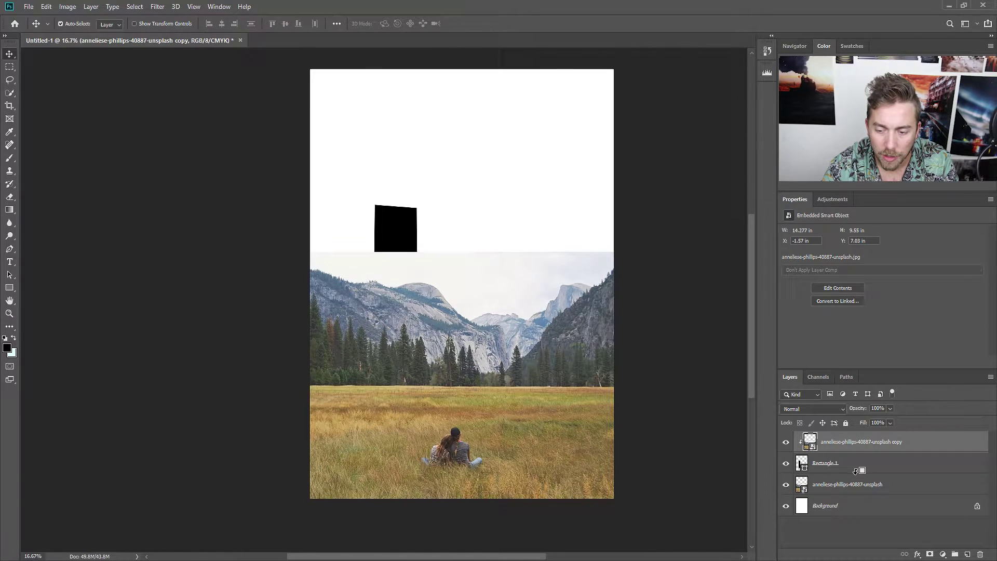
Enlarge and reposition the clipped photo copy inside the panel
{"action": "key", "text": "ctrl+t"}
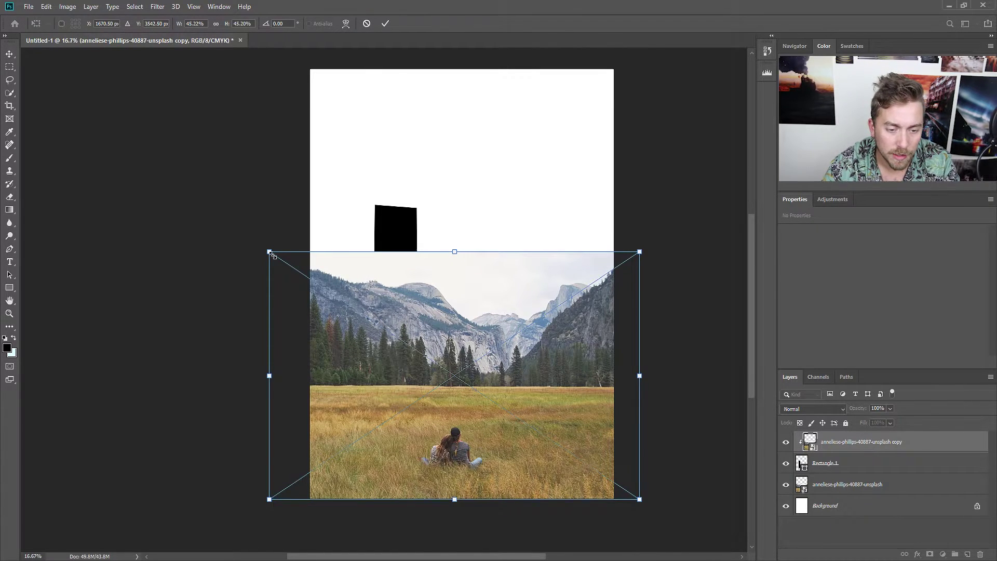
{"action": "left_click_drag", "start_coordinate": [270, 253], "coordinate": [185, 206]}
{"action": "key", "text": "ctrl+z"}
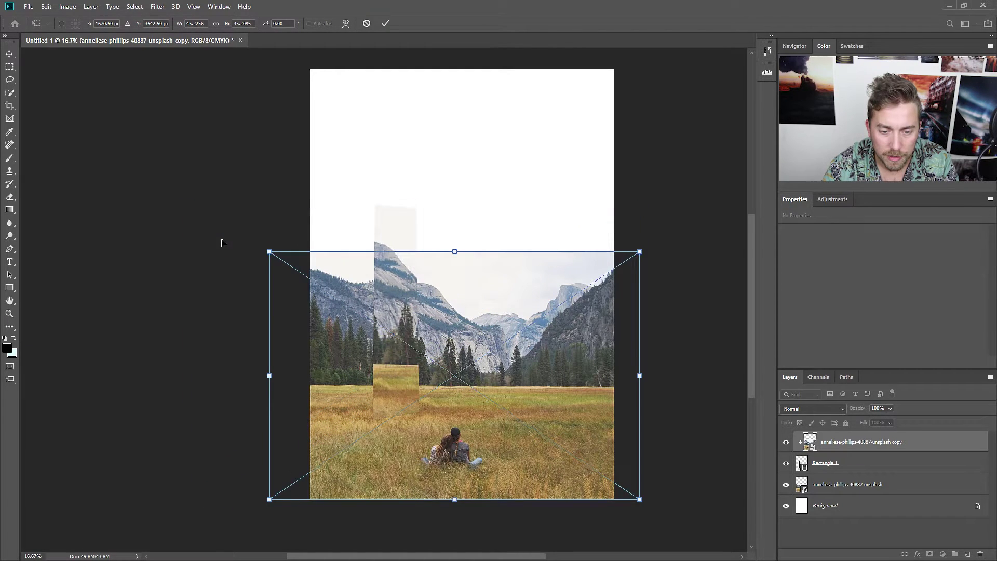
{"action": "left_click_drag", "start_coordinate": [269, 252], "coordinate": [195, 201]}
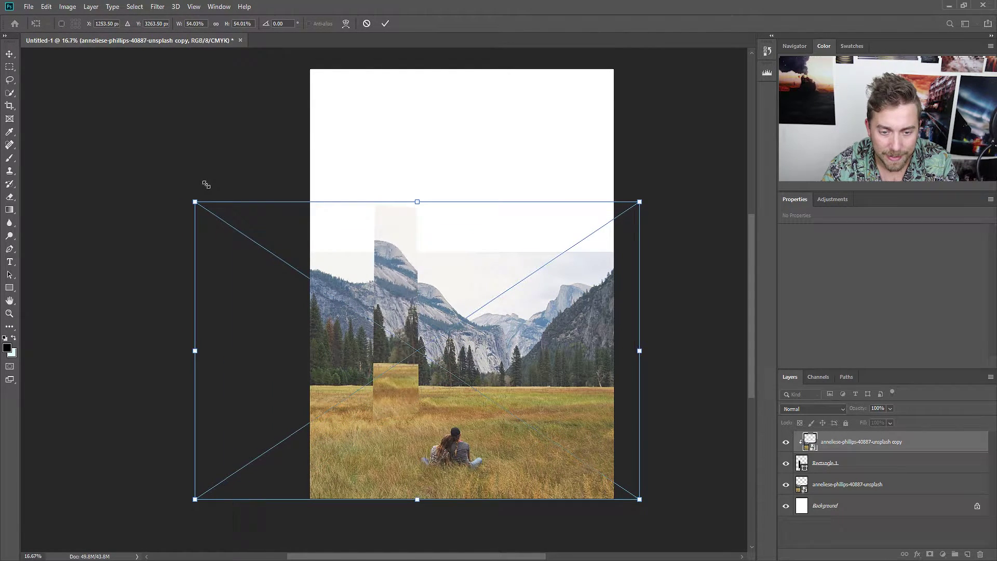
{"action": "left_click_drag", "start_coordinate": [419, 312], "coordinate": [420, 314]}
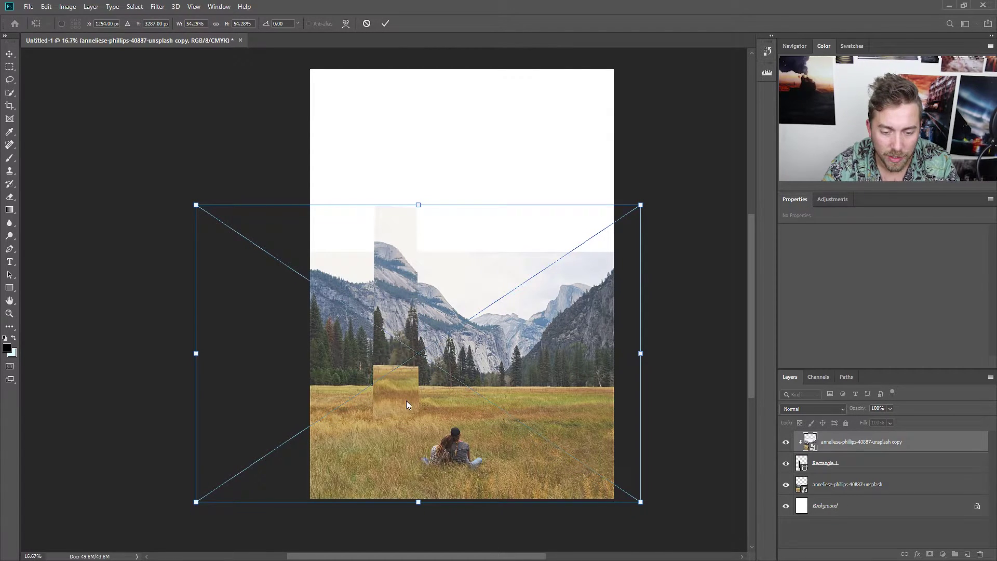
{"action": "mouse_move", "coordinate": [398, 398]}
{"action": "left_mouse_down"}
{"action": "mouse_move", "coordinate": [396, 411]}
{"action": "mouse_move", "coordinate": [371, 391]}
{"action": "left_mouse_up"}
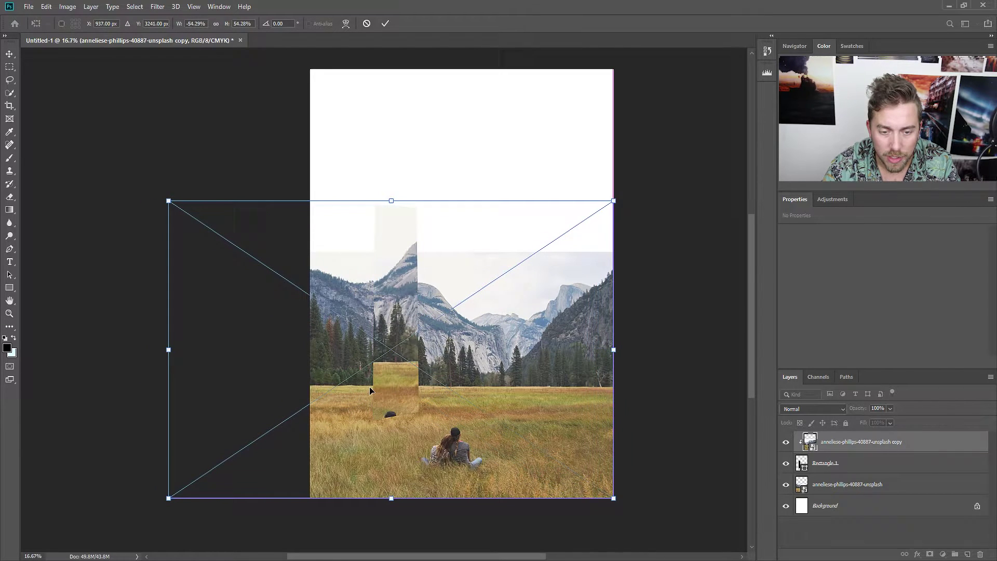
{"action": "left_click_drag", "start_coordinate": [615, 500], "coordinate": [663, 538]}
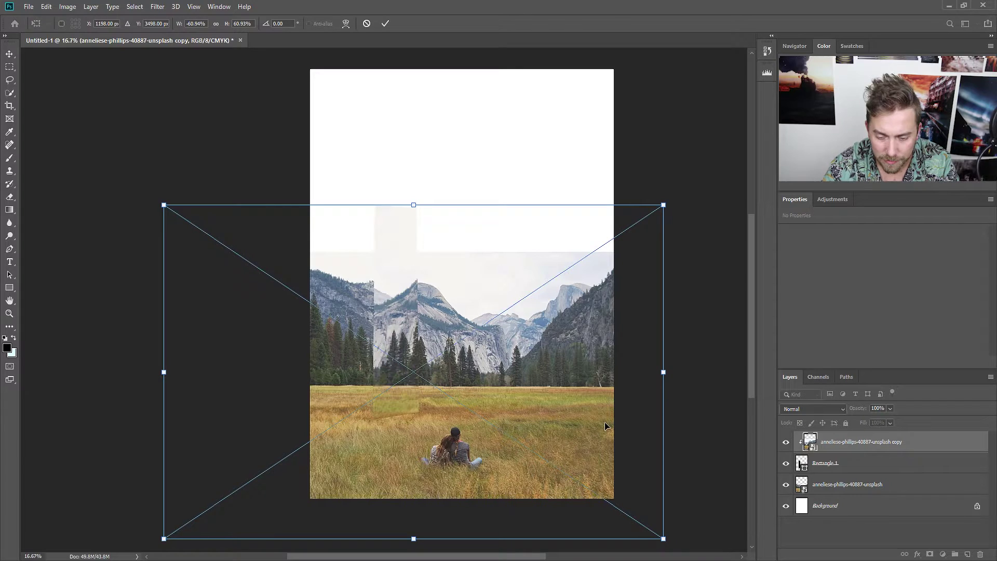
{"action": "left_click_drag", "start_coordinate": [606, 426], "coordinate": [605, 425]}
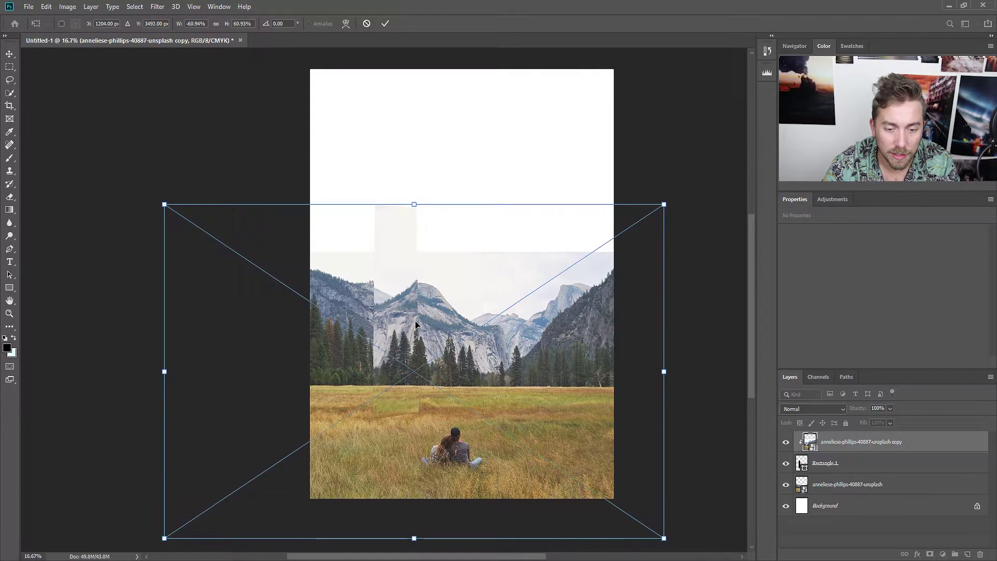
{"action": "left_click_drag", "start_coordinate": [416, 325], "coordinate": [421, 327]}
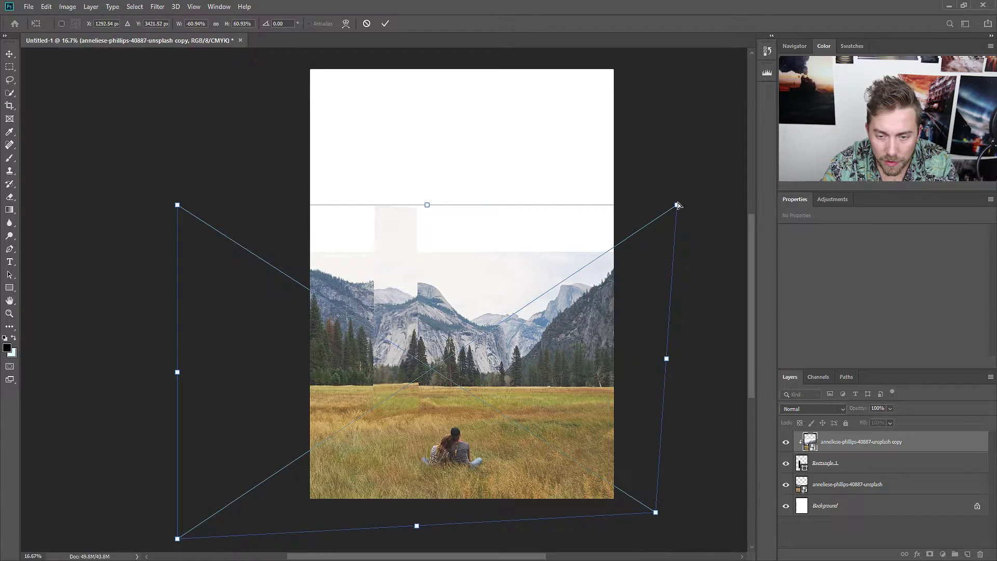
Distort the photo copy's corners to match the panel's perspective
{"action": "left_click_drag", "start_coordinate": [678, 205], "coordinate": [655, 207]}
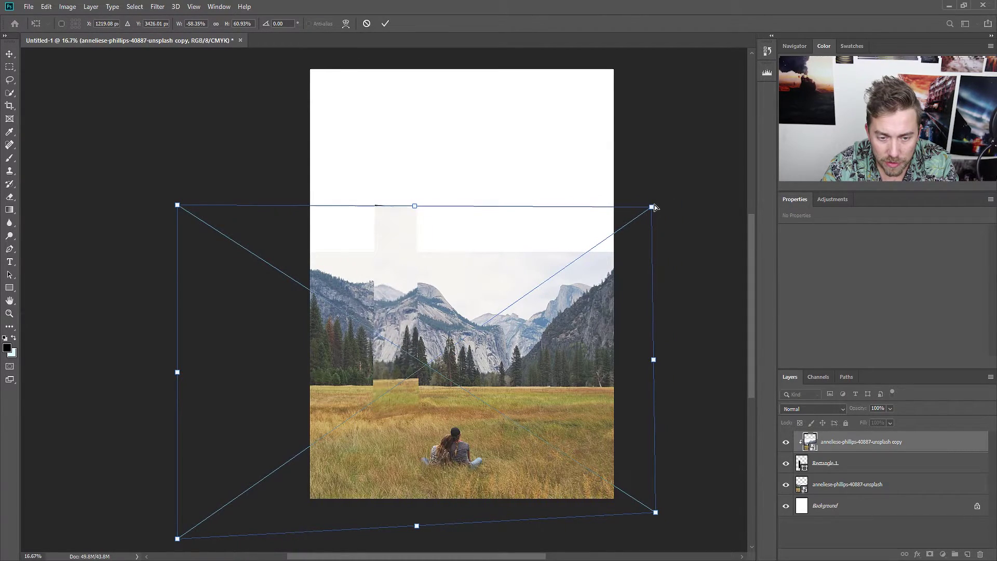
{"action": "left_click_drag", "start_coordinate": [177, 206], "coordinate": [177, 196]}
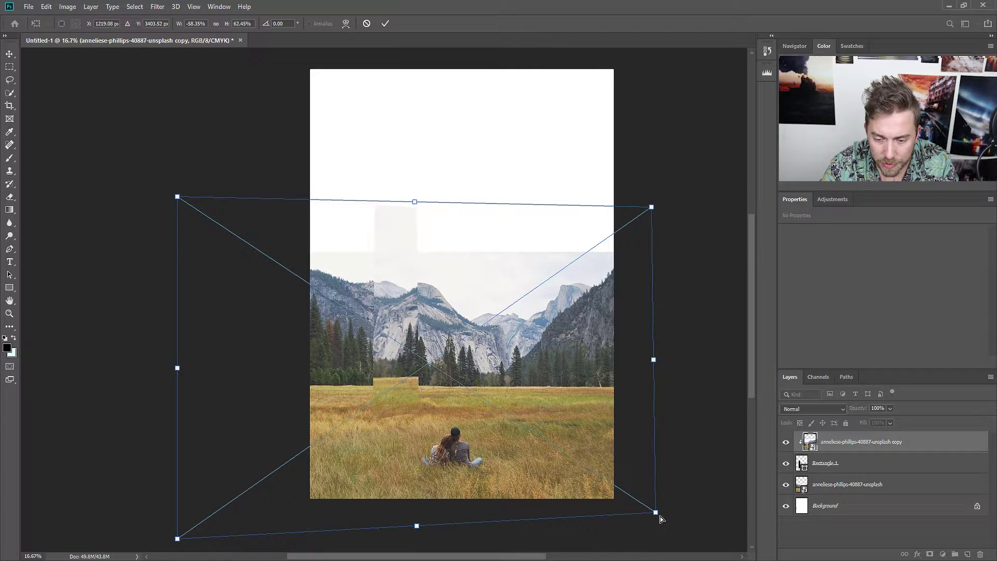
{"action": "left_click_drag", "start_coordinate": [656, 513], "coordinate": [647, 515]}
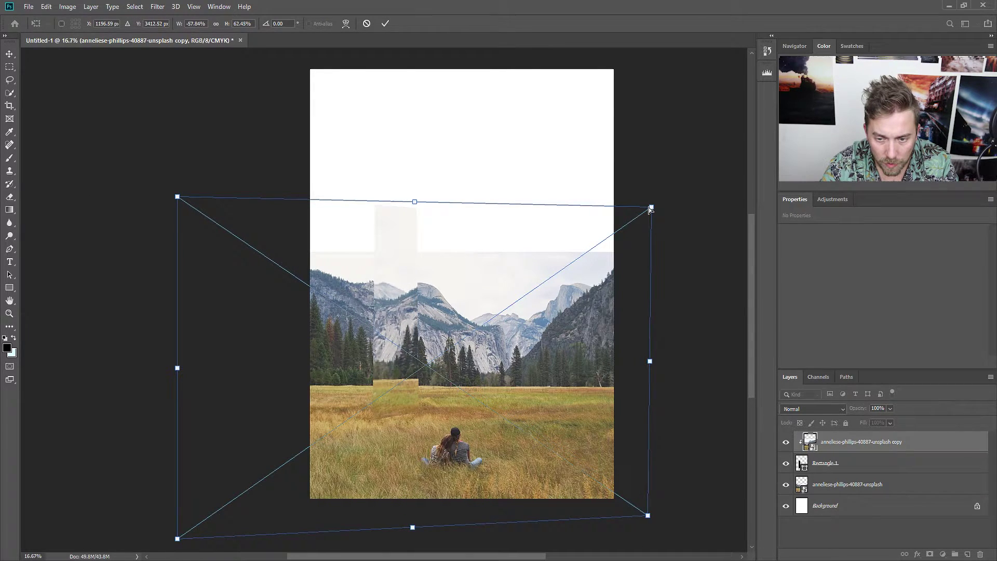
{"action": "left_click_drag", "start_coordinate": [651, 208], "coordinate": [652, 210]}
{"action": "key", "text": "Return"}
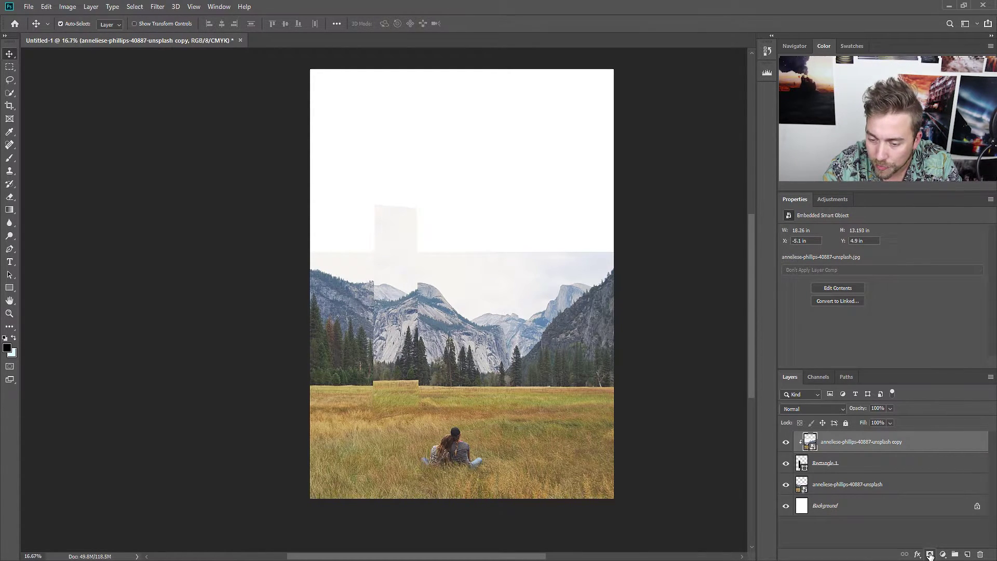
Group Rectangle 1 and the unsplash copy layer into a group named 'Mirror'
{"action": "left_click", "coordinate": [930, 554]}
{"action": "key", "text": "ctrl+z"}
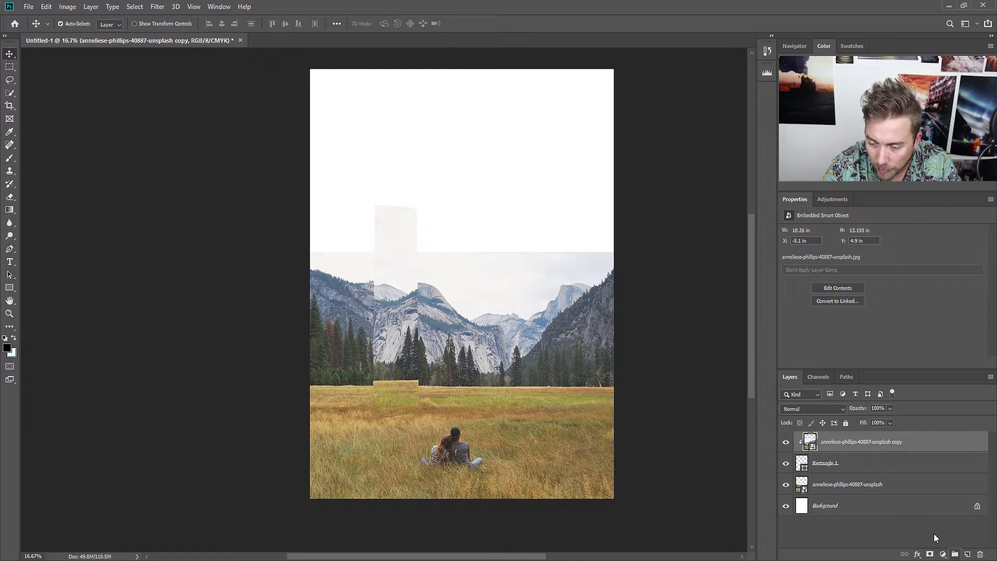
{"action": "left_click", "coordinate": [881, 468]}
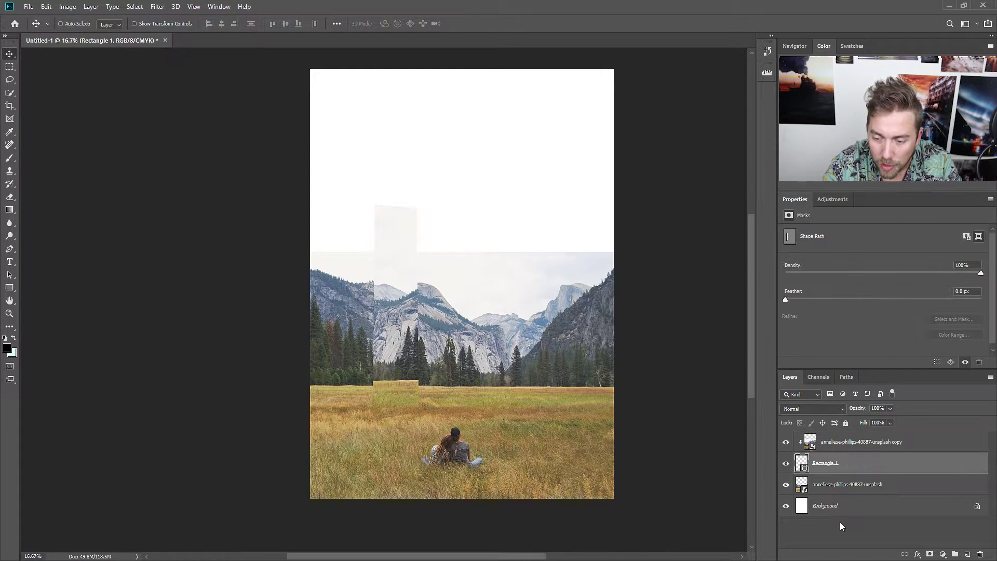
{"action": "left_click", "coordinate": [864, 442], "text": "shift"}
{"action": "key", "text": "ctrl+g"}
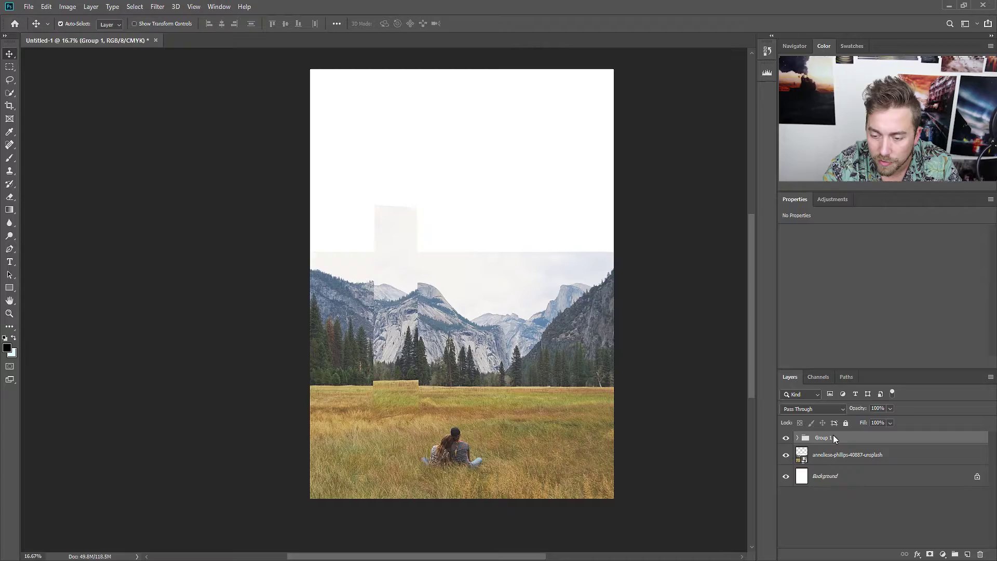
{"action": "double_click", "coordinate": [834, 438]}
{"action": "type", "text": "Mirror"}
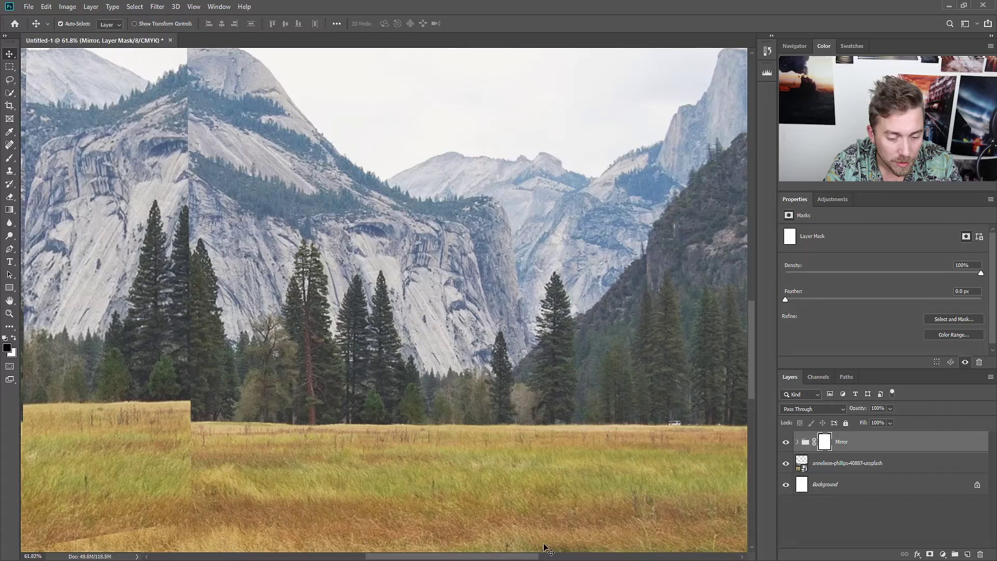
{"action": "scroll", "coordinate": [379, 408], "scroll_direction": "up", "scroll_amount": 3}
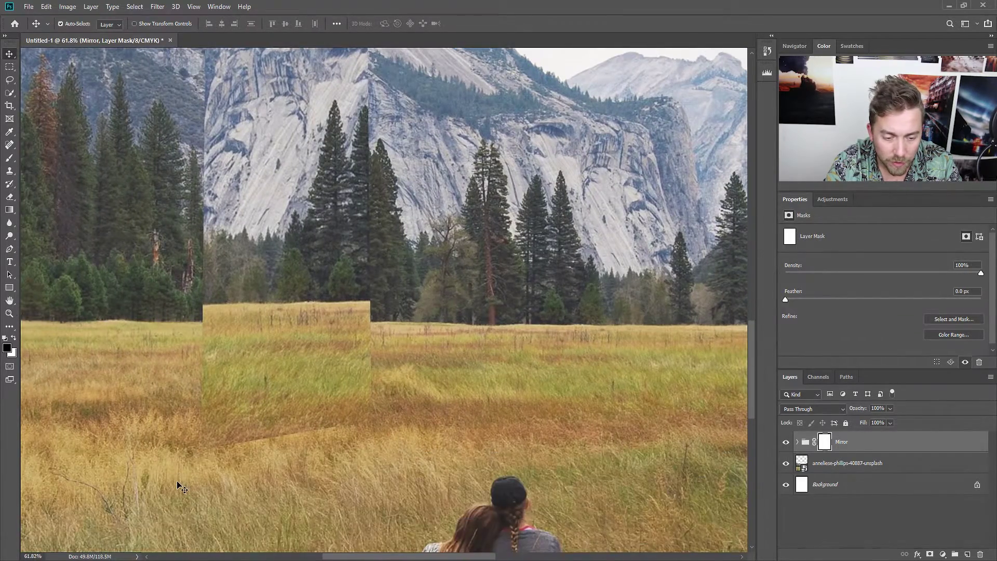
{"action": "scroll", "coordinate": [281, 479], "scroll_direction": "up", "scroll_amount": 3}
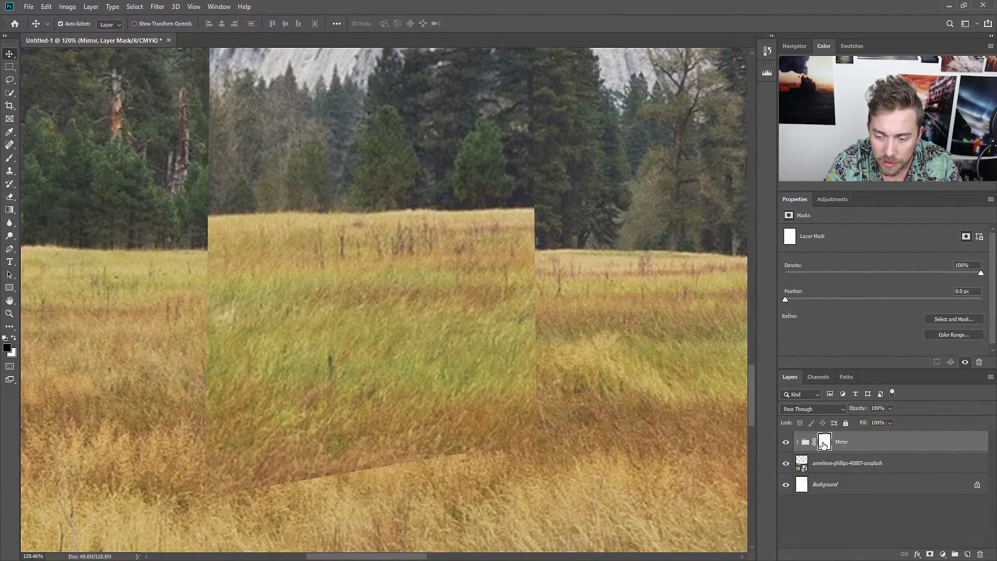
{"action": "key", "text": "b"}
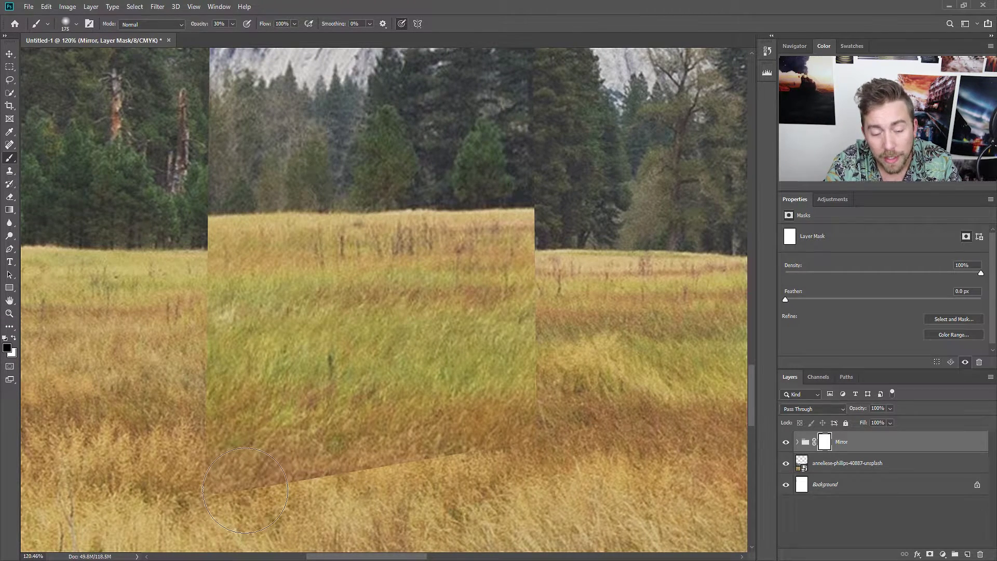
Paint the Mirror mask with a soft 30% brush along the patch's lower edge
{"action": "mouse_move", "coordinate": [265, 528]}
{"action": "left_mouse_down"}
{"action": "mouse_move", "coordinate": [309, 495]}
{"action": "mouse_move", "coordinate": [263, 506]}
{"action": "left_mouse_up"}
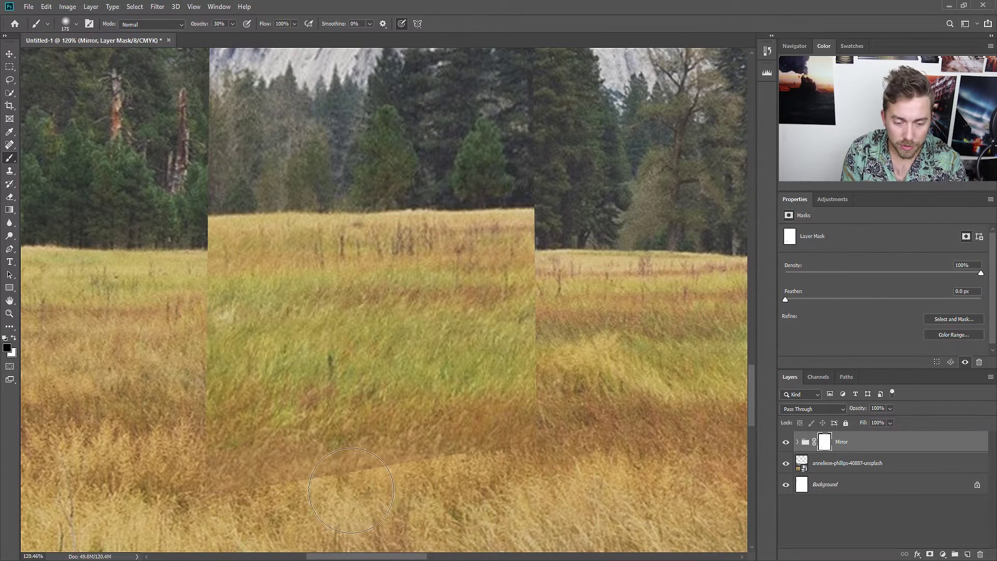
{"action": "left_click_drag", "start_coordinate": [467, 468], "coordinate": [226, 502]}
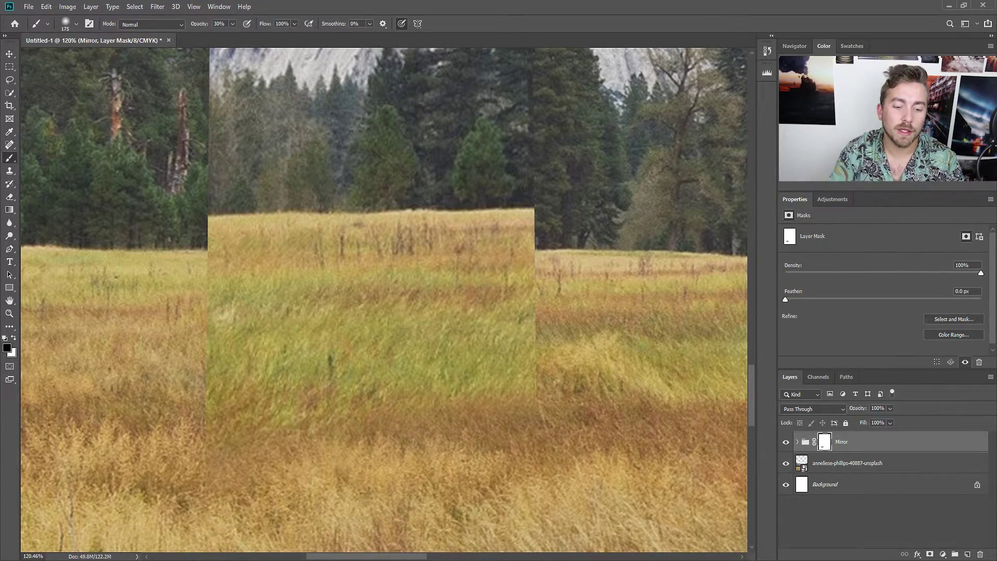
{"action": "scroll", "coordinate": [316, 363], "scroll_direction": "down", "scroll_amount": 2}
{"action": "scroll", "coordinate": [316, 363], "scroll_direction": "down", "scroll_amount": 2}
{"action": "scroll", "coordinate": [316, 363], "scroll_direction": "down", "scroll_amount": 2}
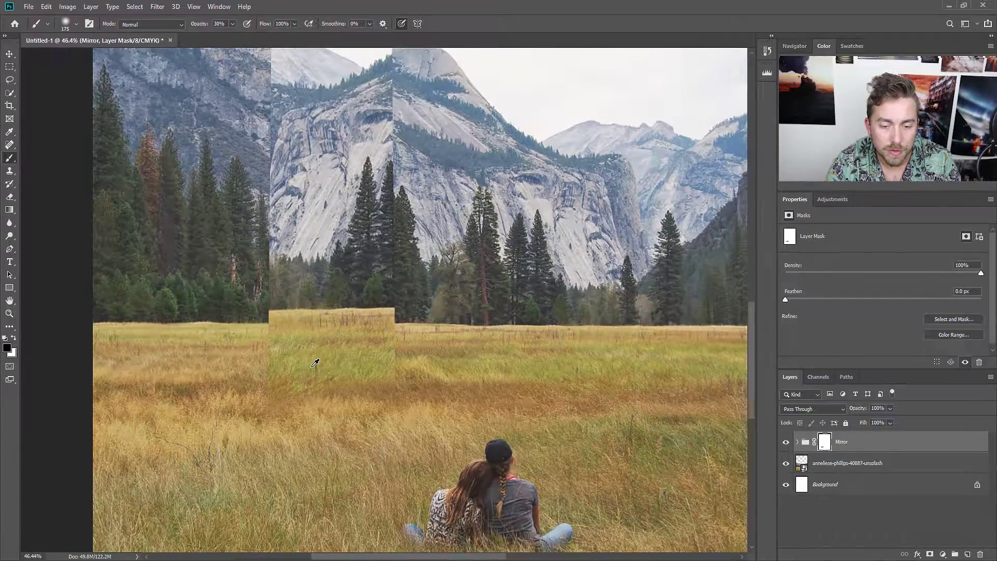
{"action": "scroll", "coordinate": [315, 364], "scroll_direction": "down", "scroll_amount": 1}
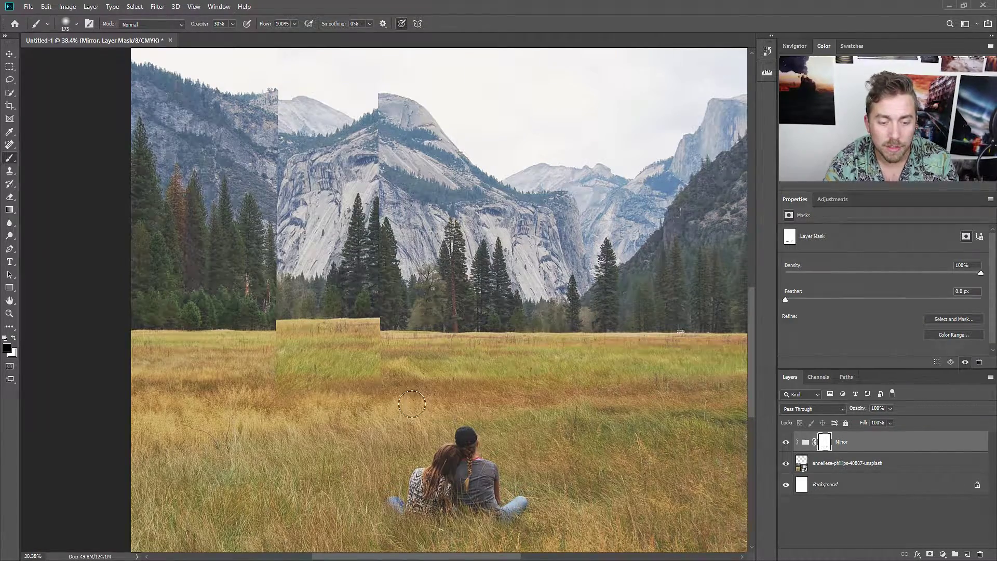
{"action": "scroll", "coordinate": [413, 404], "scroll_direction": "down", "scroll_amount": 3}
{"action": "scroll", "coordinate": [406, 413], "scroll_direction": "down", "scroll_amount": 3}
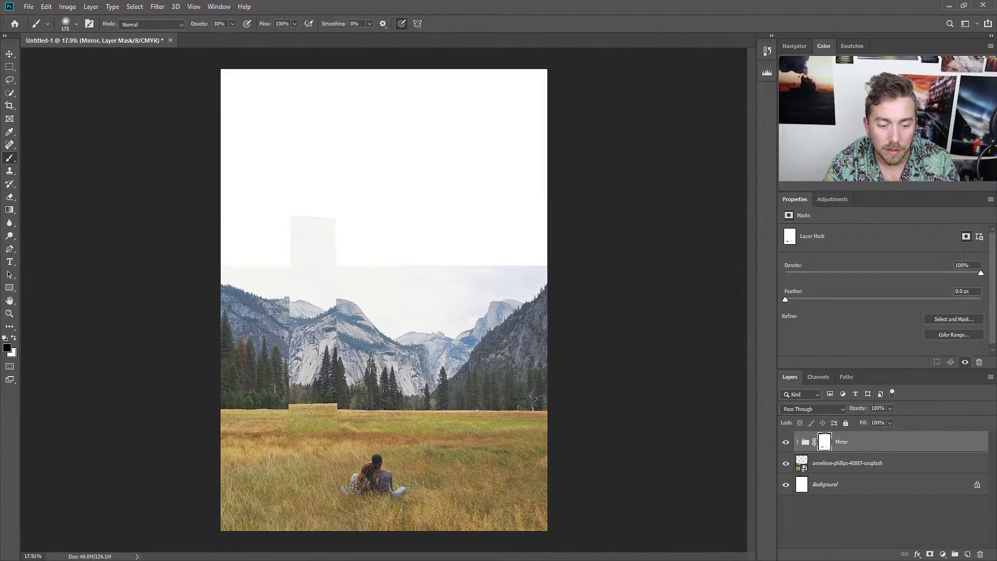
{"action": "scroll", "coordinate": [214, 444], "scroll_direction": "up", "scroll_amount": 2}
{"action": "scroll", "coordinate": [213, 444], "scroll_direction": "up", "scroll_amount": 2}
{"action": "scroll", "coordinate": [406, 448], "scroll_direction": "up", "scroll_amount": 4}
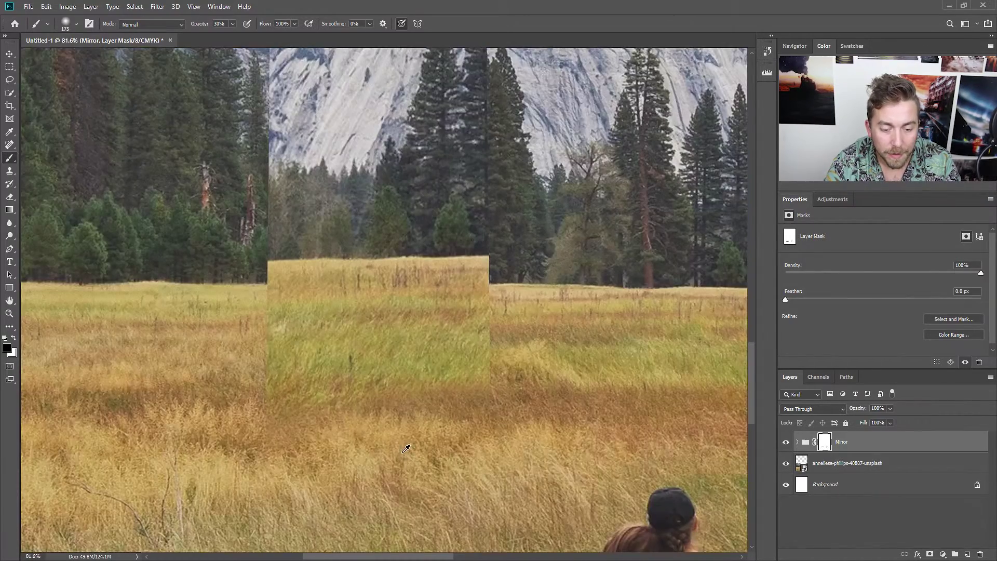
{"action": "scroll", "coordinate": [405, 449], "scroll_direction": "up", "scroll_amount": 2}
{"action": "scroll", "coordinate": [405, 450], "scroll_direction": "up", "scroll_amount": 2}
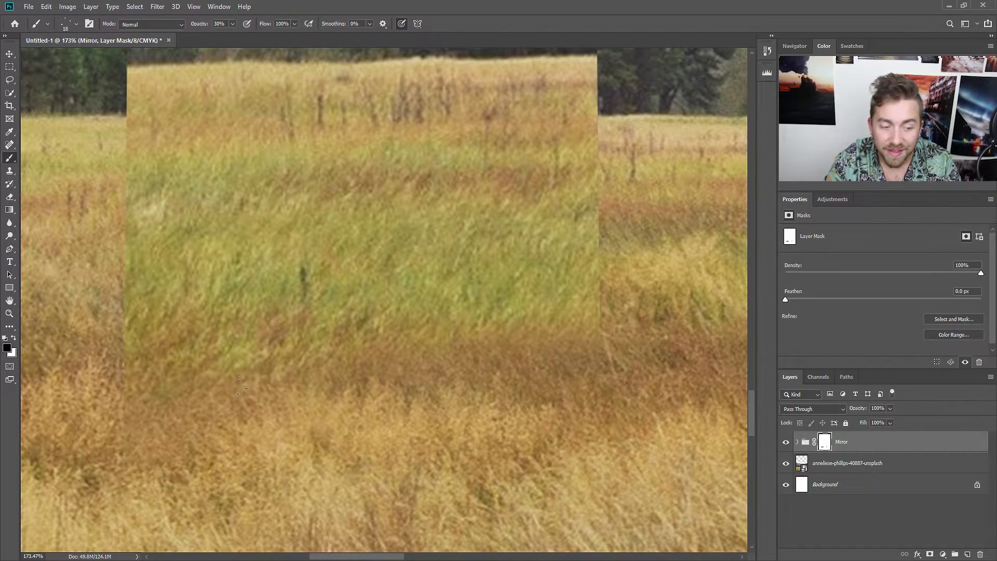
Set brush opacity to 100% and add an empty layer above the anneliese-phillips photo
{"action": "key", "text": "0"}
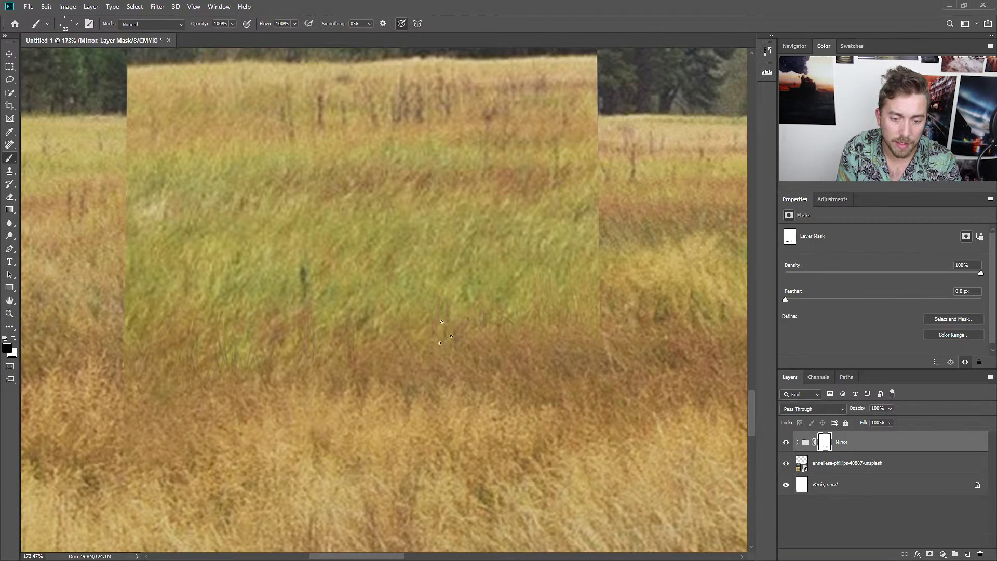
{"action": "scroll", "coordinate": [444, 314], "scroll_direction": "down", "scroll_amount": 2}
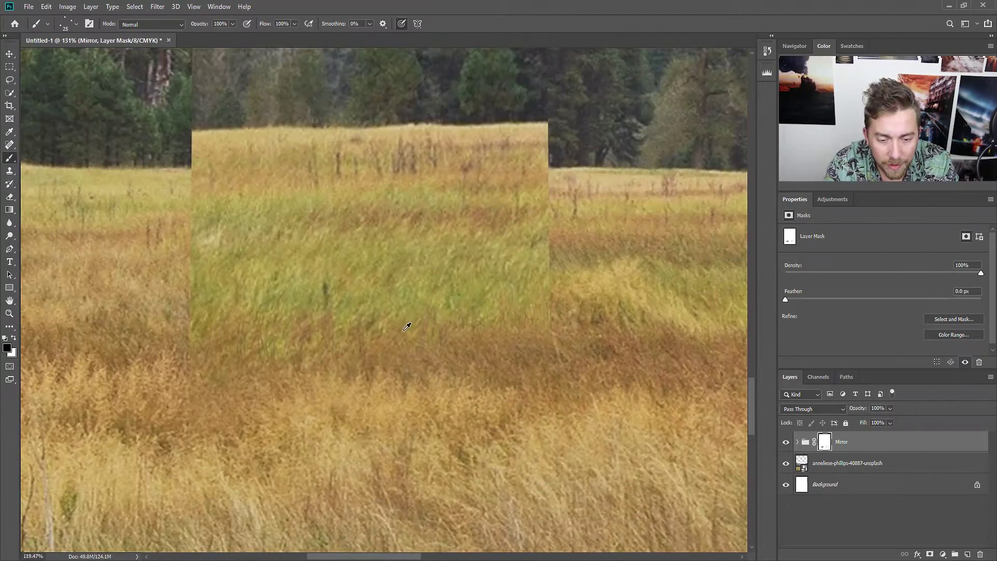
{"action": "scroll", "coordinate": [469, 344], "scroll_direction": "down", "scroll_amount": 4}
{"action": "scroll", "coordinate": [506, 374], "scroll_direction": "down", "scroll_amount": 4}
{"action": "scroll", "coordinate": [517, 393], "scroll_direction": "down", "scroll_amount": 2}
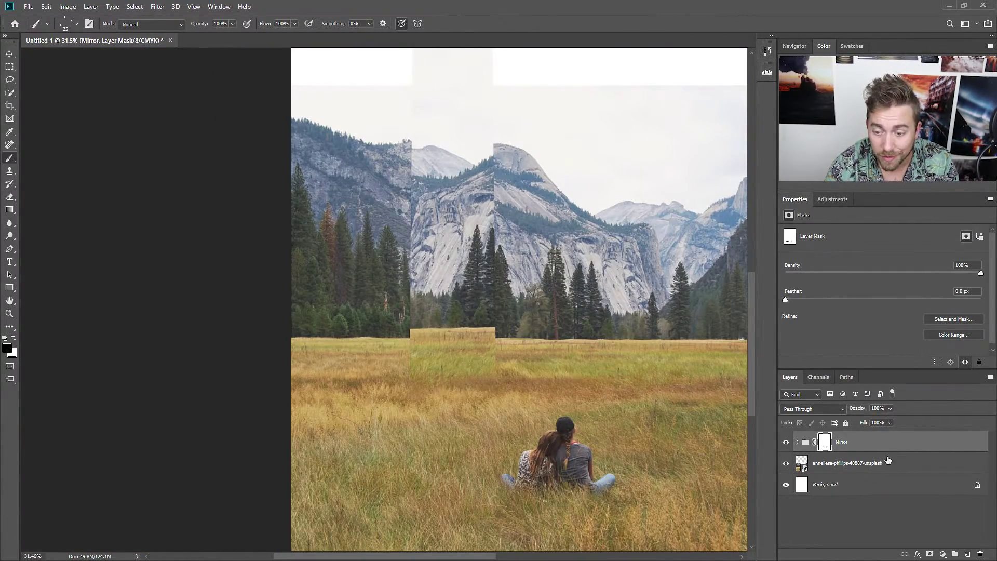
{"action": "left_click", "coordinate": [919, 463]}
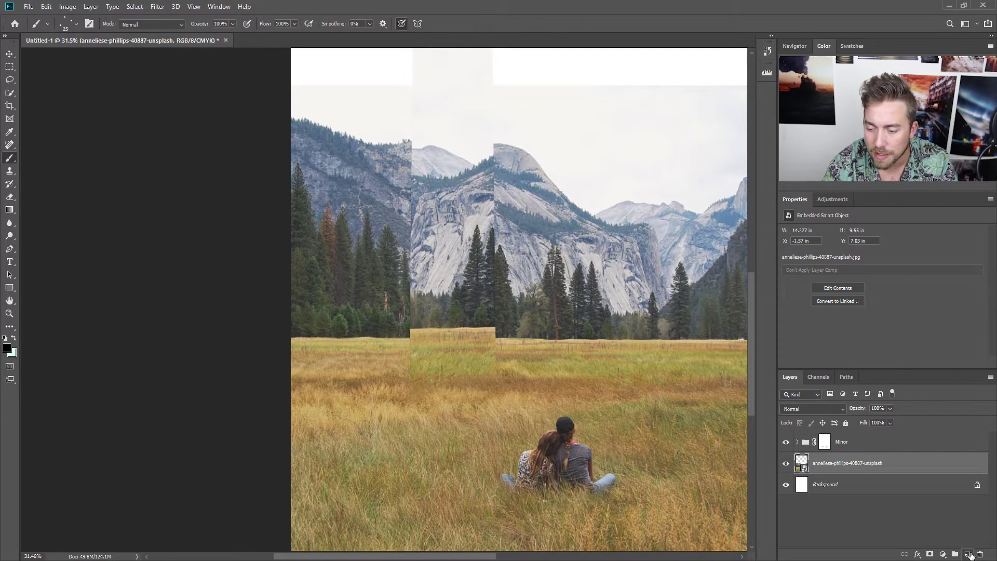
{"action": "left_click", "coordinate": [966, 554]}
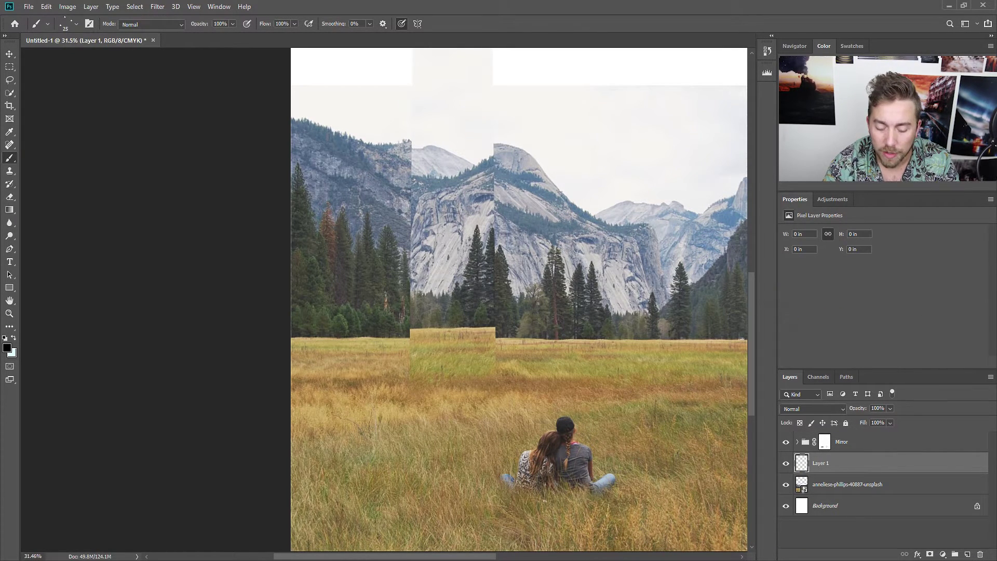
Delete Layer 1 and add Levels above the photo with black and white sliders pulled inward
{"action": "key", "text": "ctrl+z"}
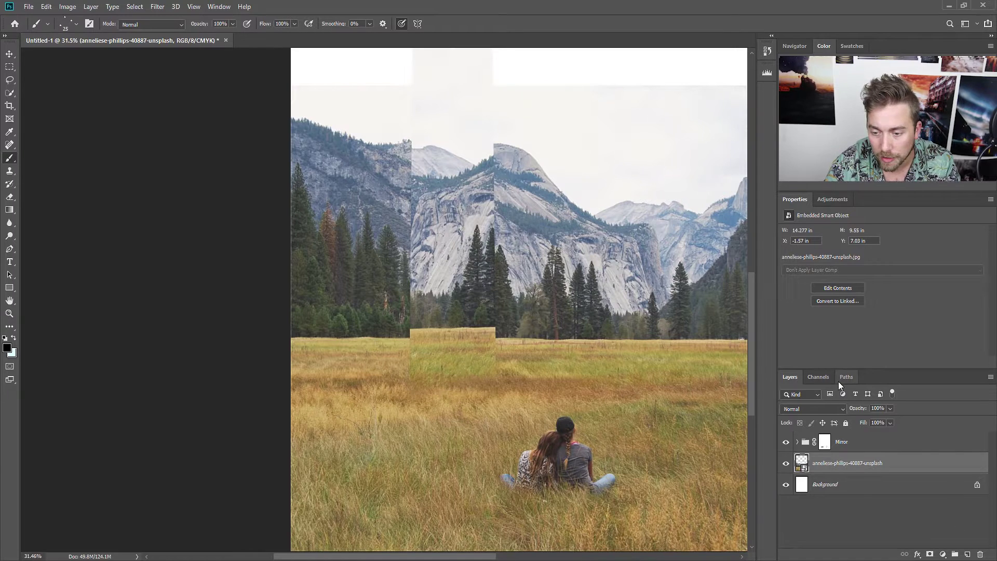
{"action": "left_click", "coordinate": [835, 199]}
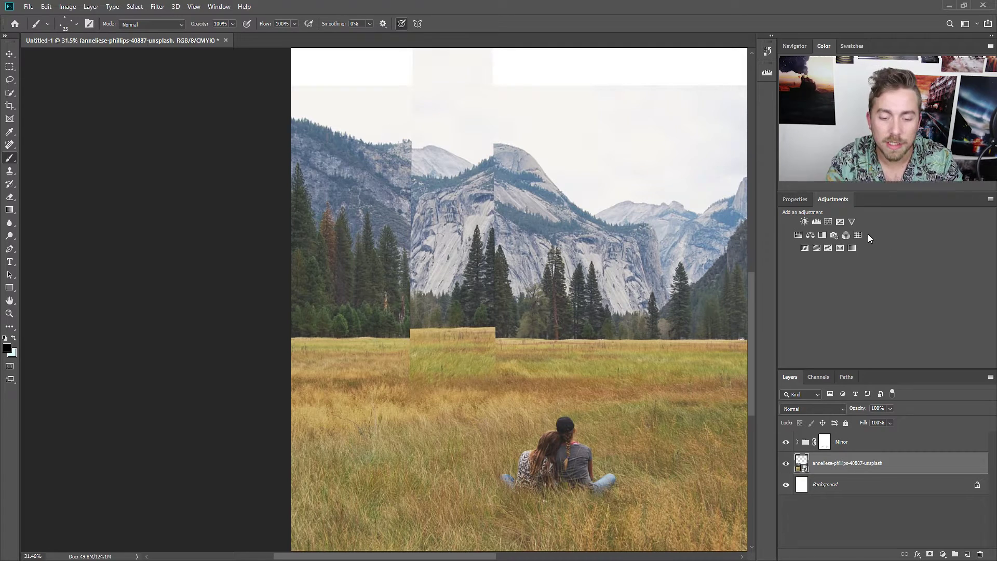
{"action": "left_click", "coordinate": [815, 223]}
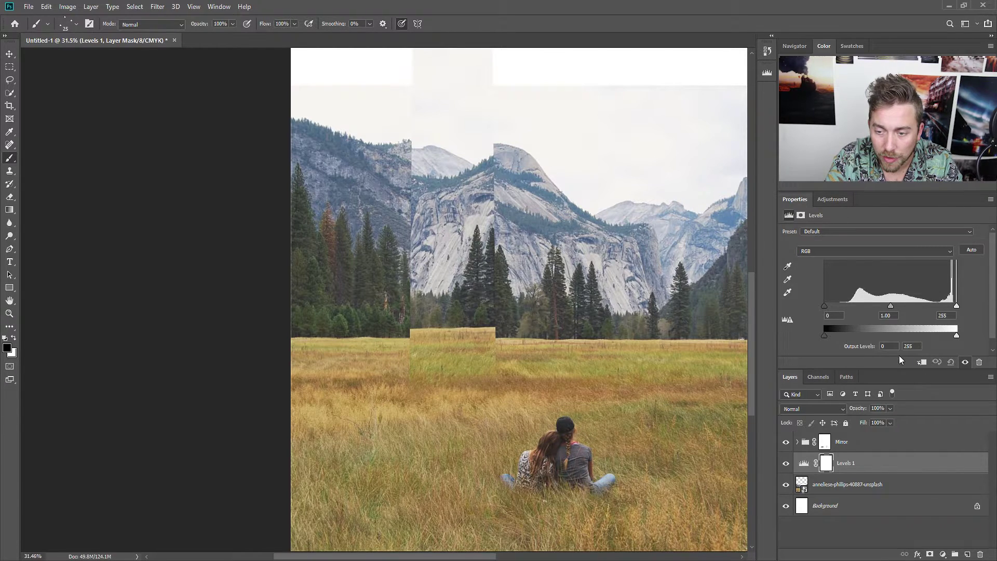
{"action": "left_click_drag", "start_coordinate": [825, 306], "coordinate": [951, 307]}
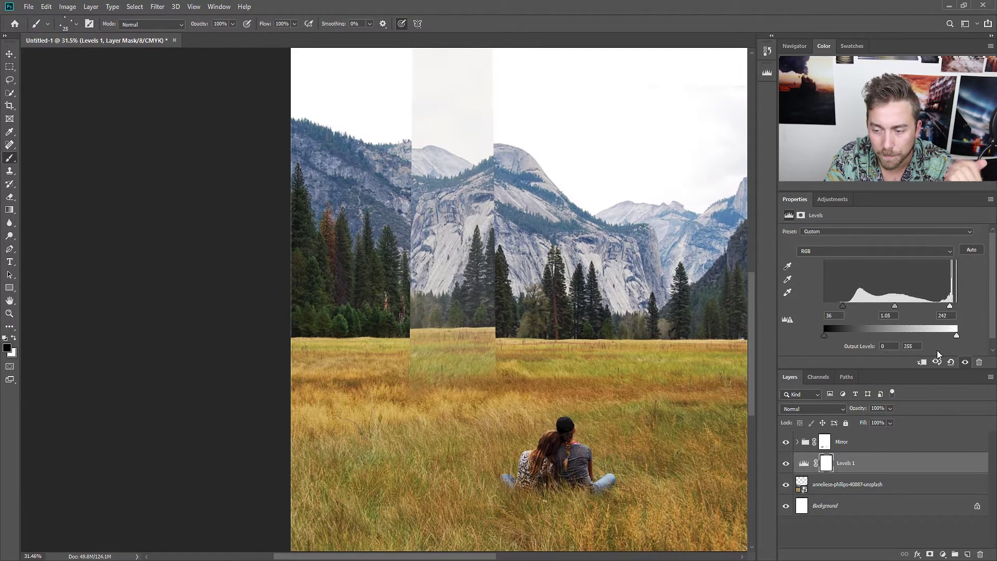
{"action": "left_click", "coordinate": [786, 463]}
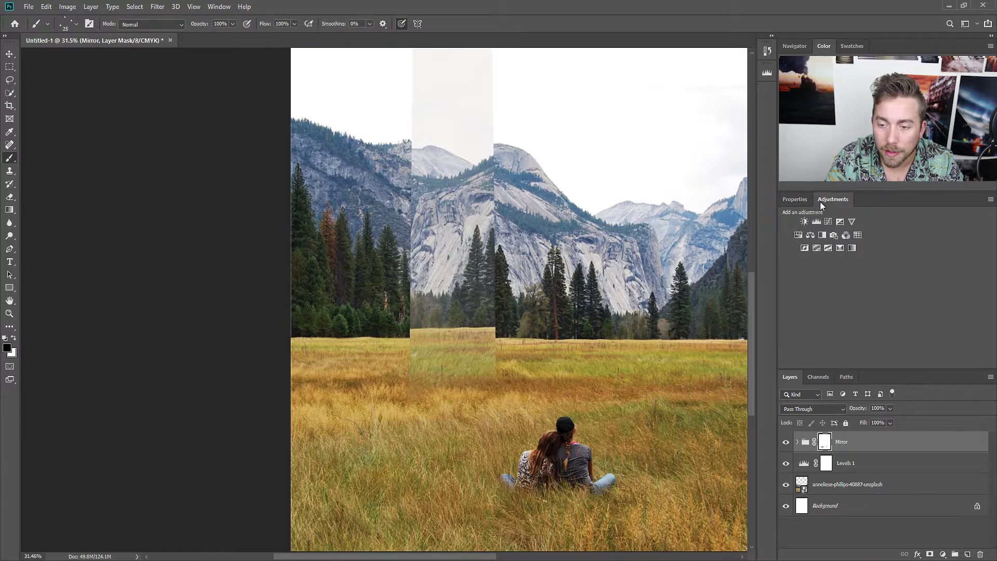
{"action": "scroll", "coordinate": [316, 310], "scroll_direction": "down", "scroll_amount": 3}
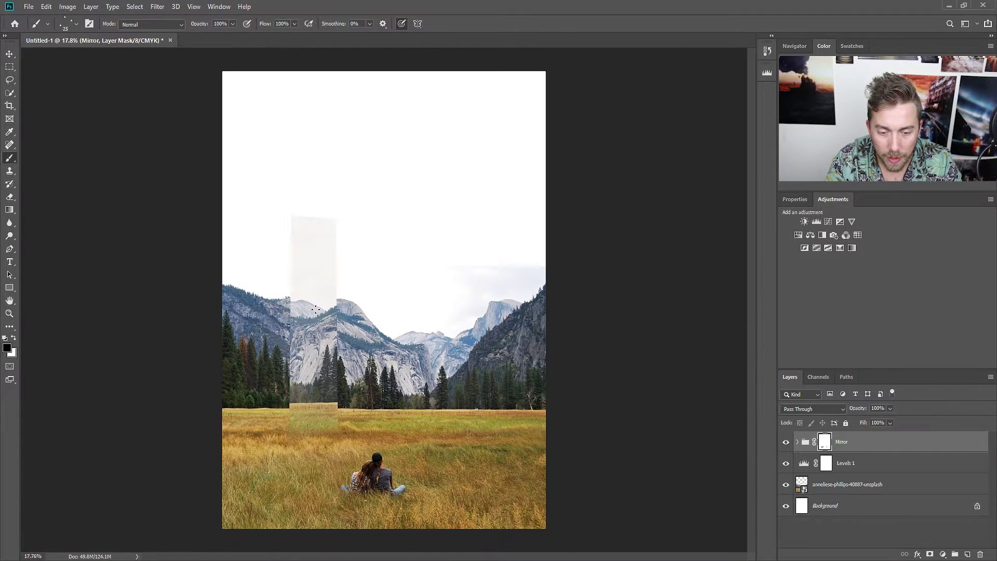
Add Levels 2 clipped to Mirror, moving the white input slider to about 251
{"action": "left_click", "coordinate": [817, 221]}
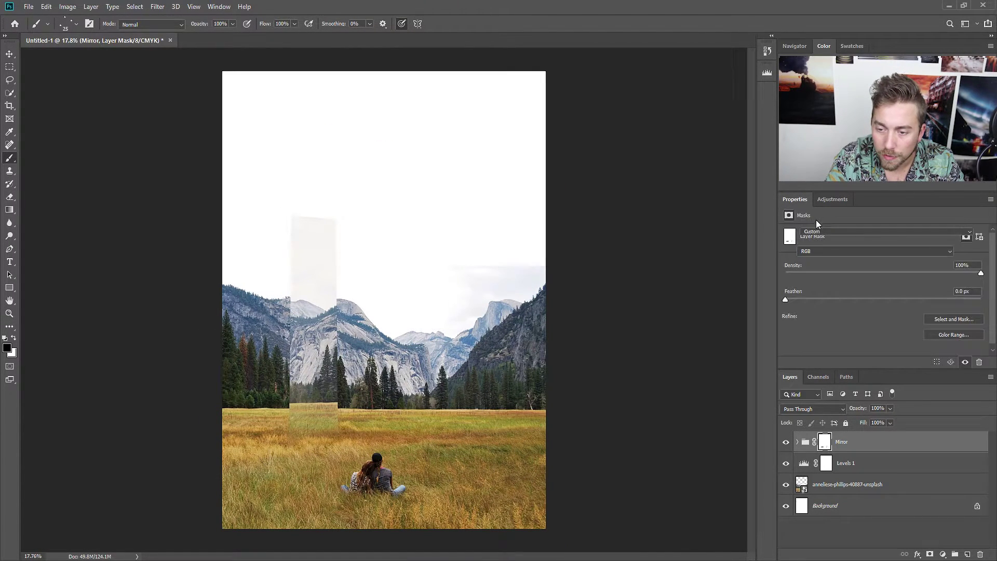
{"action": "left_click", "coordinate": [852, 452], "text": "alt"}
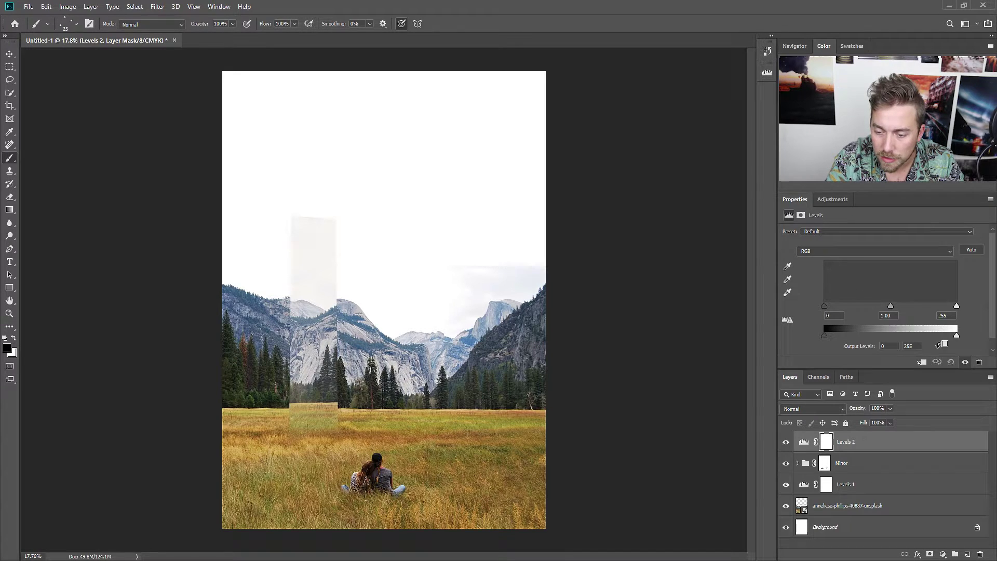
{"action": "left_click_drag", "start_coordinate": [825, 305], "coordinate": [829, 308]}
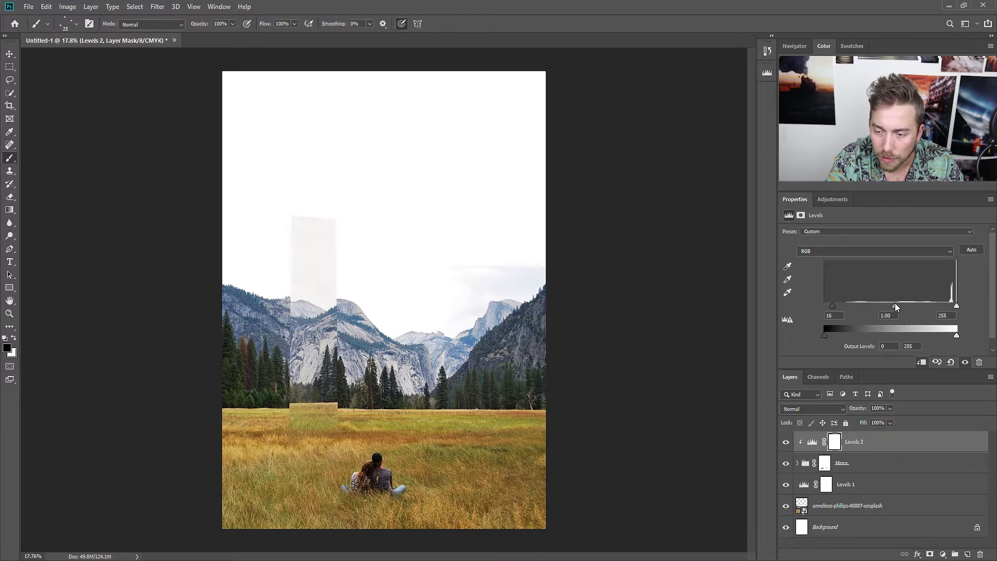
{"action": "left_click_drag", "start_coordinate": [895, 304], "coordinate": [892, 307]}
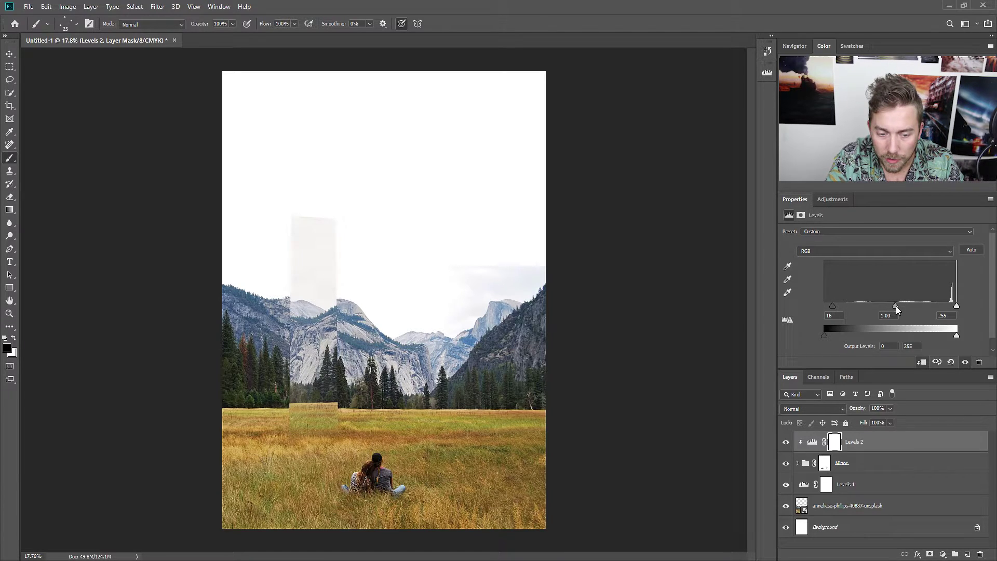
{"action": "left_click_drag", "start_coordinate": [957, 307], "coordinate": [954, 307]}
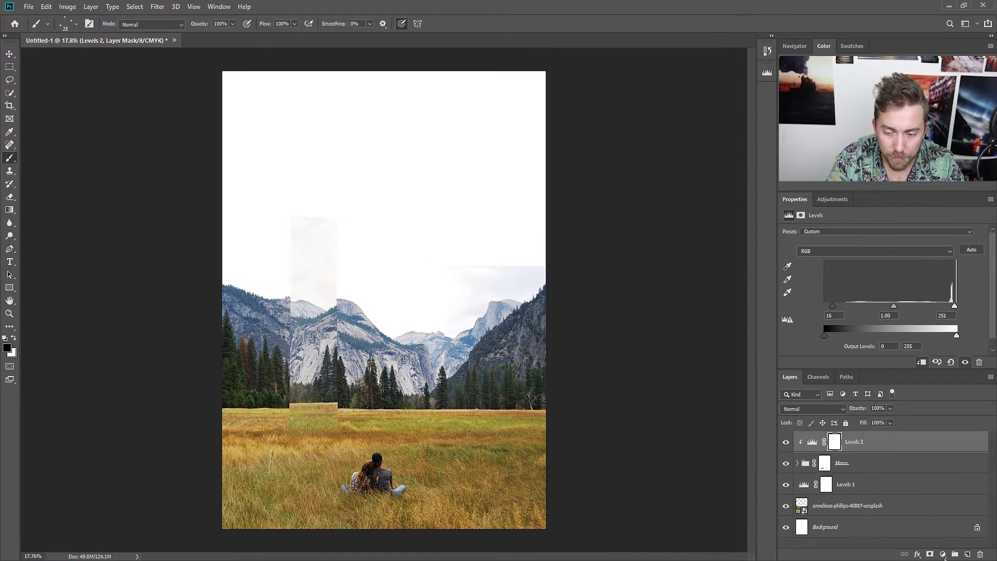
Add a new layer above Levels 1 and set the brush to about 175 px at 10% opacity
{"action": "left_click", "coordinate": [864, 483]}
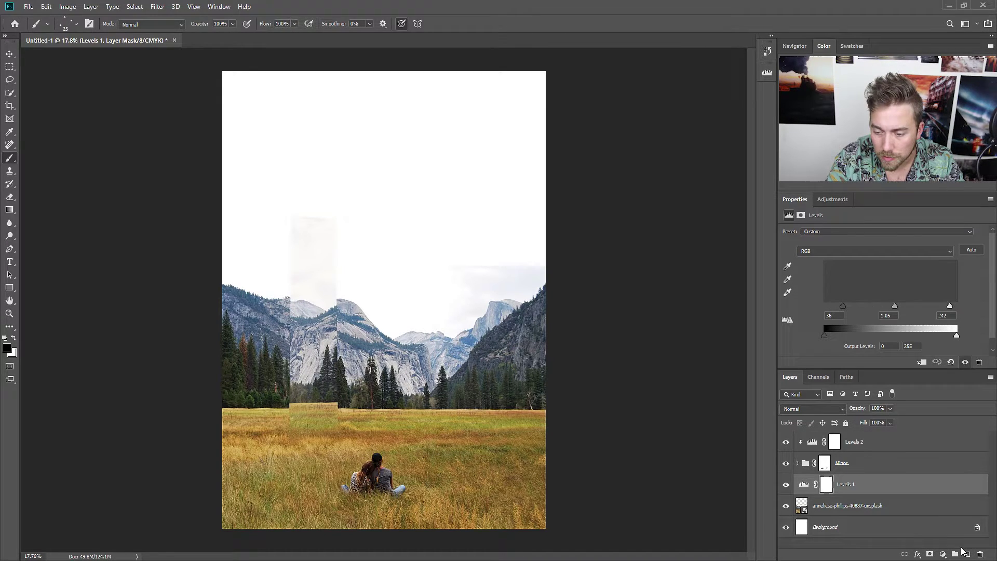
{"action": "key", "text": "ctrl+shift+alt+n"}
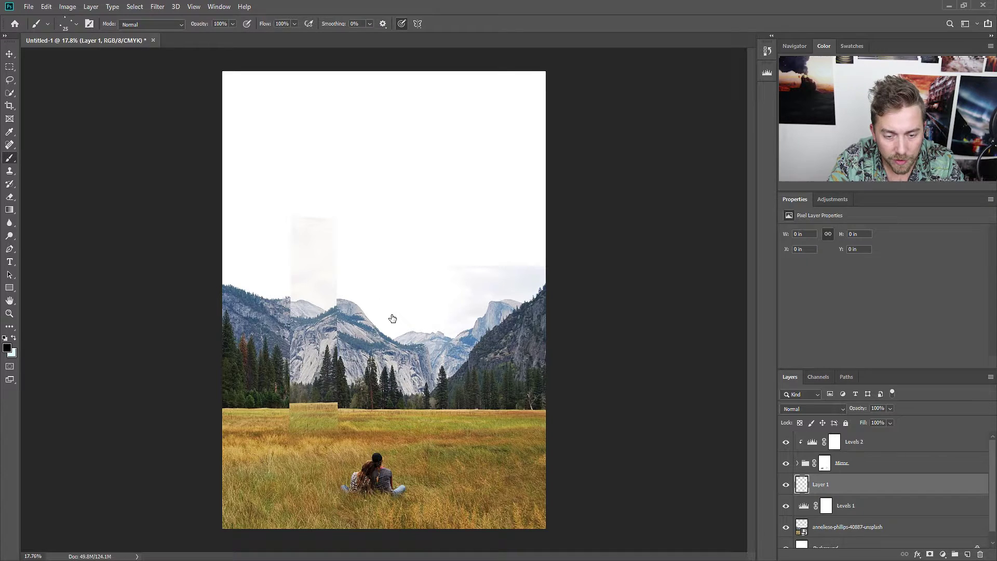
{"action": "key", "text": "bracketright"}
{"action": "key", "text": "bracketright"}
{"action": "key", "text": "bracketright"}
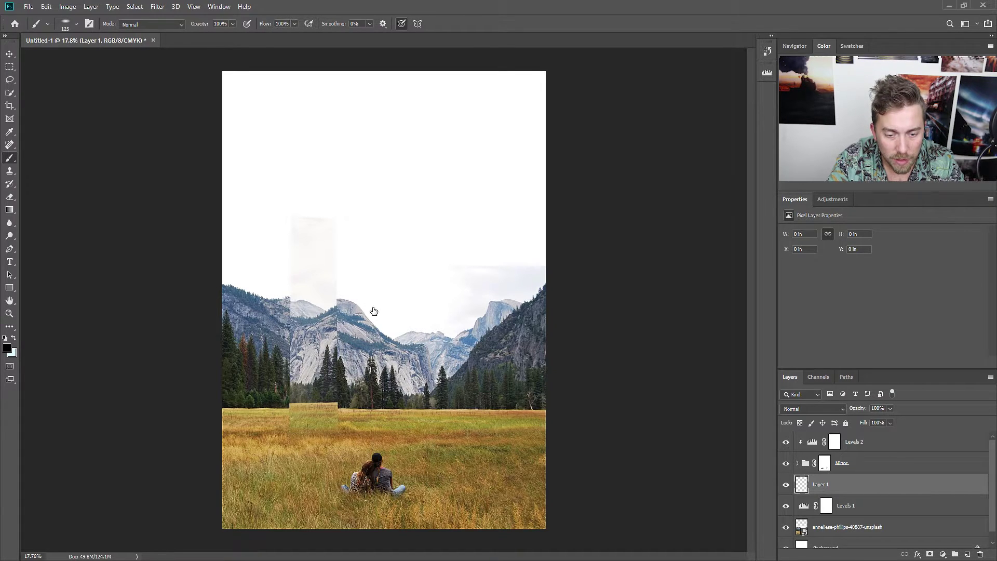
{"action": "key", "text": "bracketright"}
{"action": "key", "text": "bracketright"}
{"action": "key", "text": "bracketright"}
{"action": "key", "text": "bracketleft"}
{"action": "key", "text": "bracketleft"}
{"action": "key", "text": "bracketleft"}
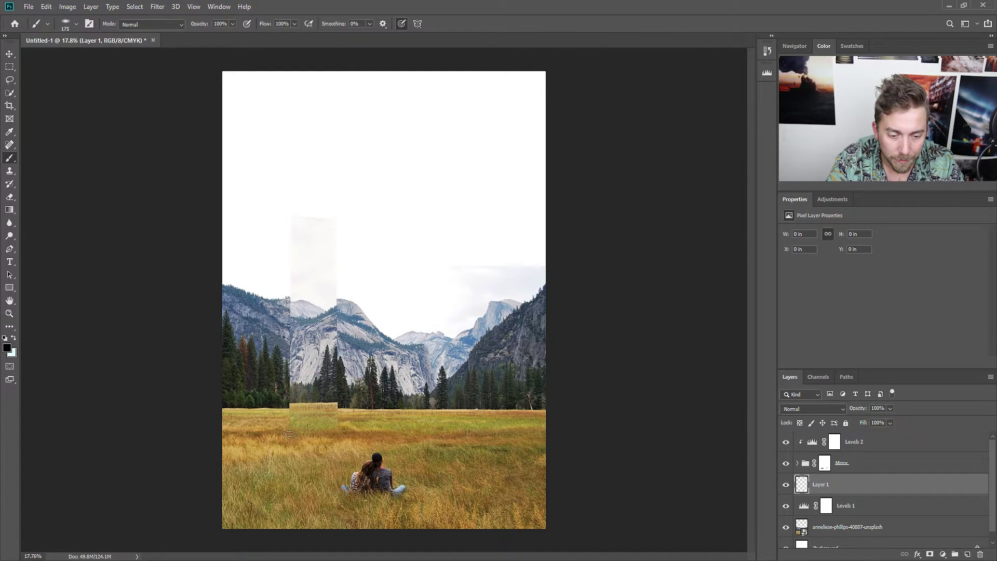
{"action": "scroll", "coordinate": [279, 448], "scroll_direction": "up", "scroll_amount": 3}
{"action": "scroll", "coordinate": [279, 449], "scroll_direction": "up", "scroll_amount": 3}
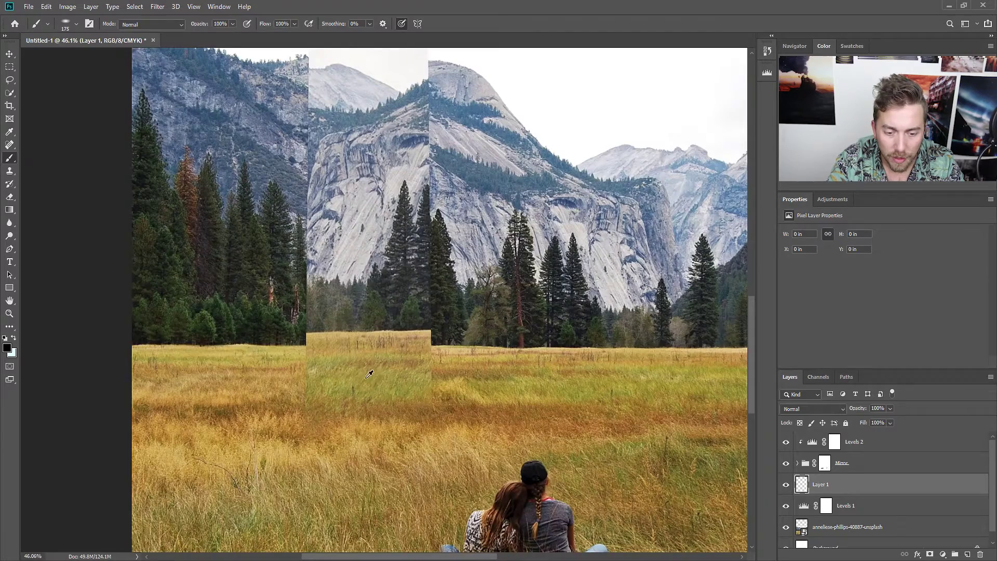
{"action": "key", "text": "1"}
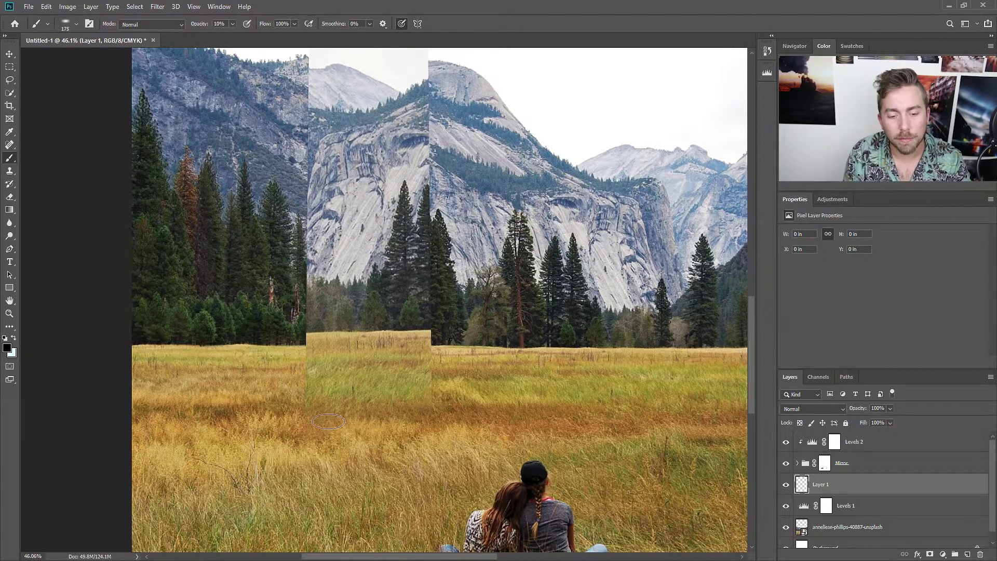
Paint faint dark shadows in the grass around the panel's base and compare visibility
{"action": "left_click_drag", "start_coordinate": [323, 428], "coordinate": [250, 428]}
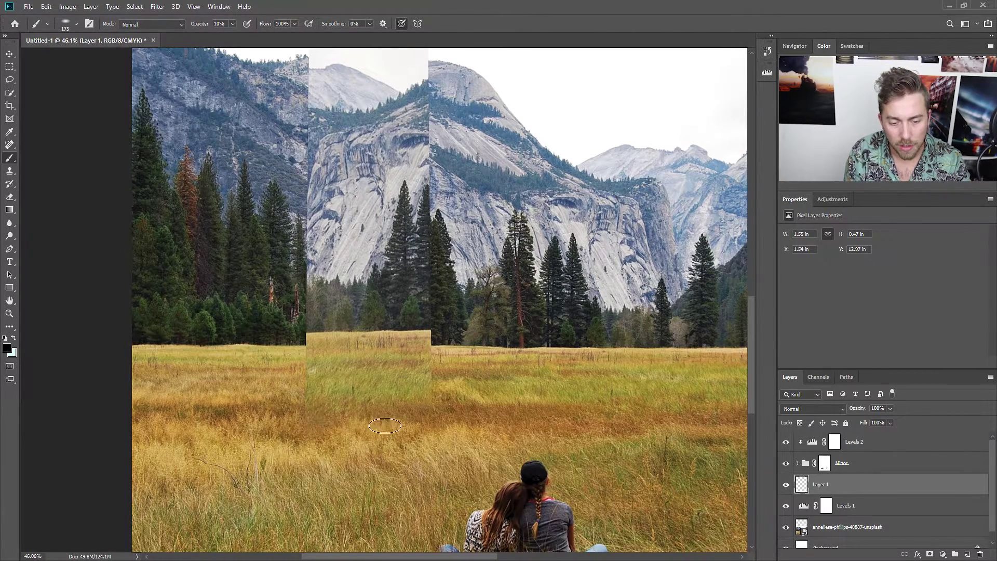
{"action": "left_click_drag", "start_coordinate": [384, 427], "coordinate": [476, 404]}
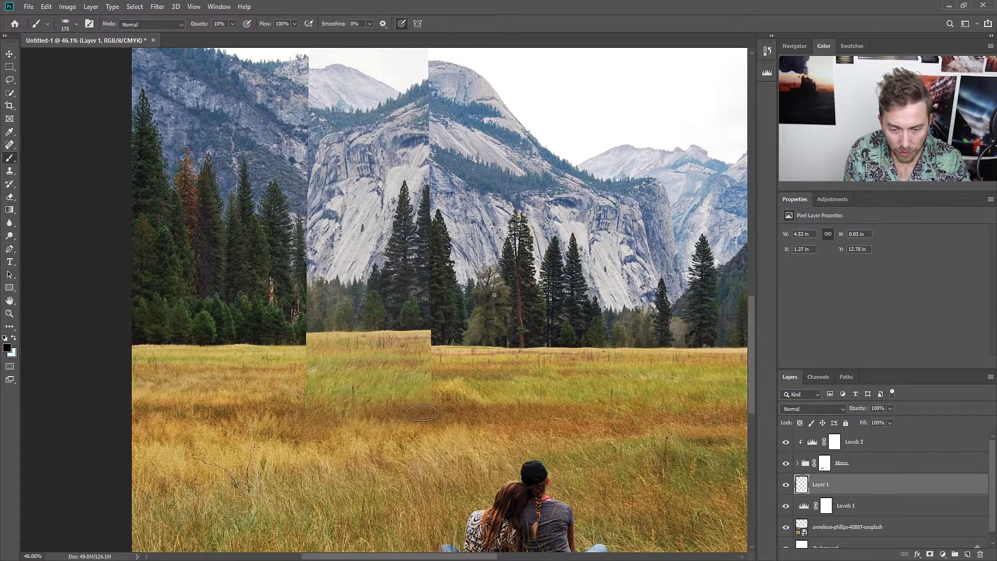
{"action": "scroll", "coordinate": [293, 429], "scroll_direction": "down", "scroll_amount": 3}
{"action": "scroll", "coordinate": [293, 428], "scroll_direction": "down", "scroll_amount": 2}
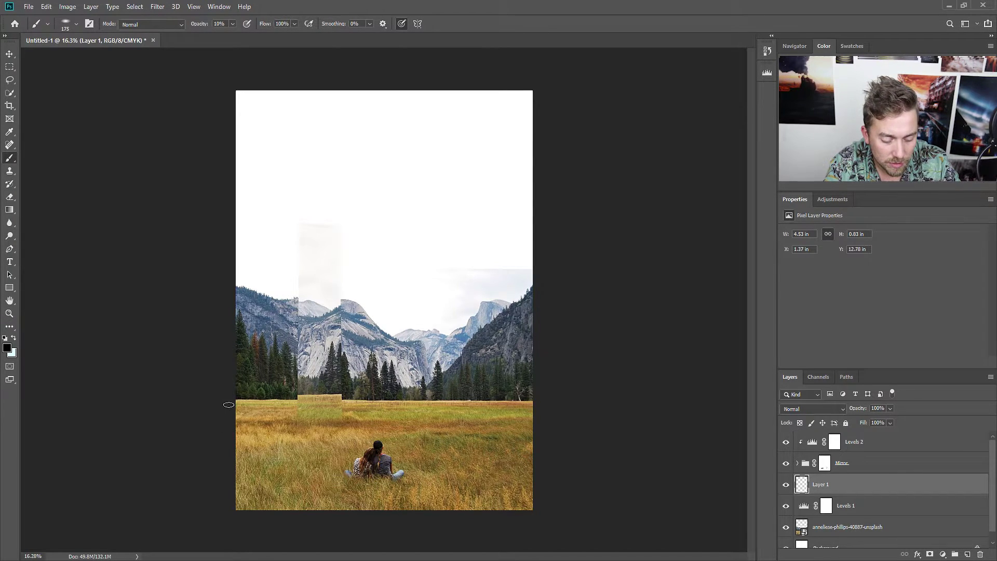
{"action": "scroll", "coordinate": [327, 456], "scroll_direction": "up", "scroll_amount": 2}
{"action": "scroll", "coordinate": [330, 457], "scroll_direction": "up", "scroll_amount": 2}
{"action": "scroll", "coordinate": [343, 467], "scroll_direction": "up", "scroll_amount": 2}
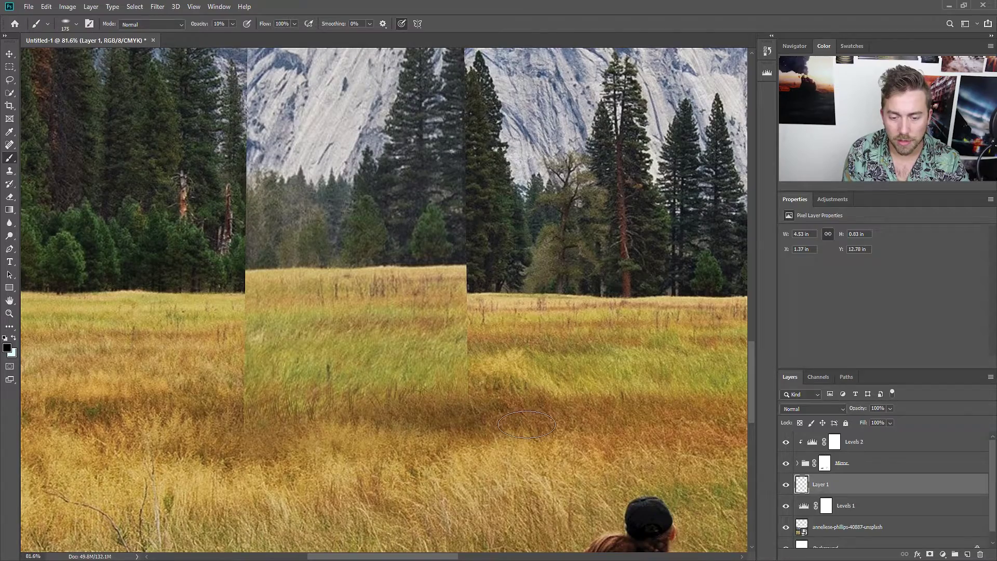
{"action": "left_click_drag", "start_coordinate": [234, 421], "coordinate": [101, 456]}
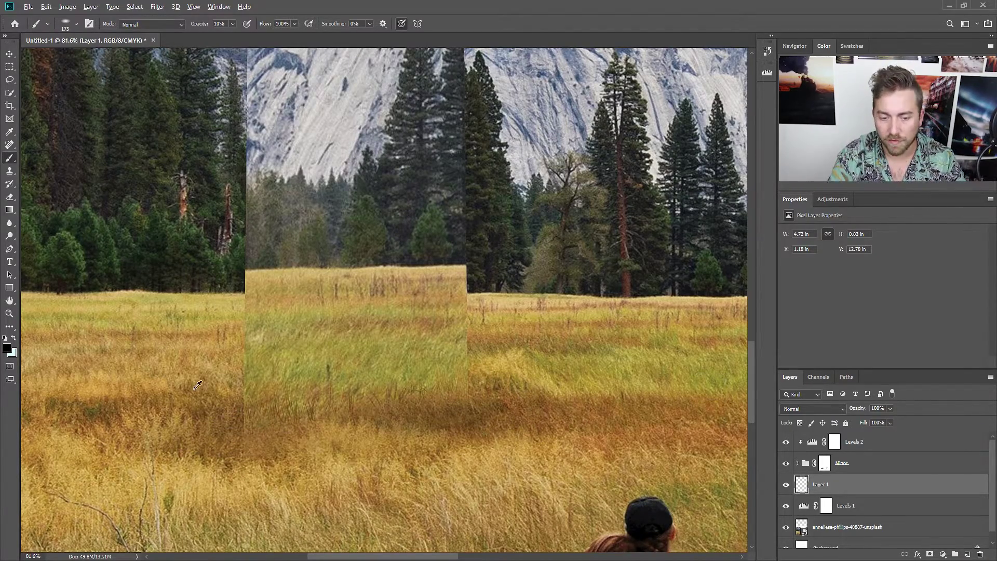
{"action": "scroll", "coordinate": [198, 384], "scroll_direction": "down", "scroll_amount": 3}
{"action": "scroll", "coordinate": [210, 421], "scroll_direction": "down", "scroll_amount": 3}
{"action": "scroll", "coordinate": [230, 488], "scroll_direction": "down", "scroll_amount": 2}
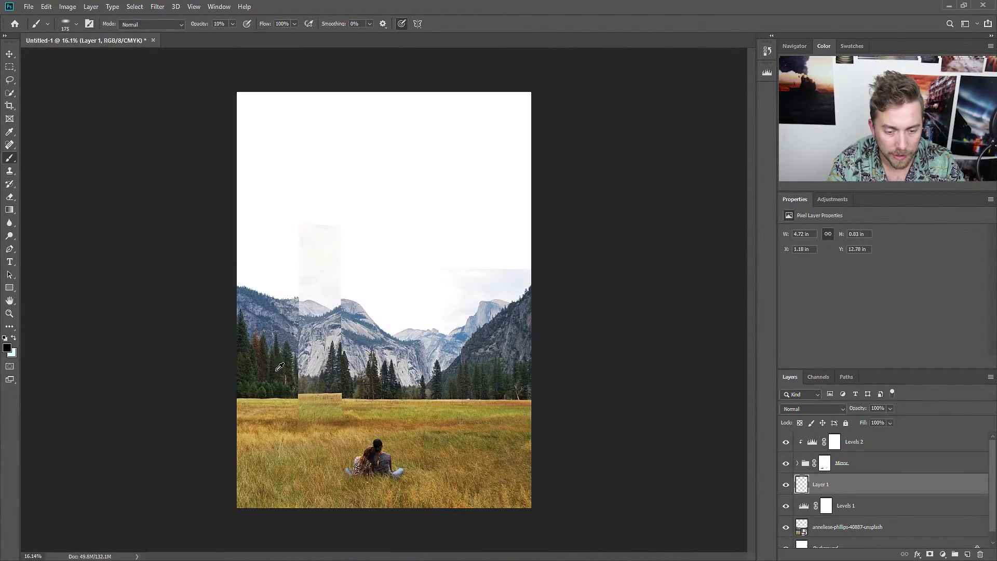
{"action": "scroll", "coordinate": [319, 374], "scroll_direction": "up", "scroll_amount": 2}
{"action": "left_click", "coordinate": [789, 488]}
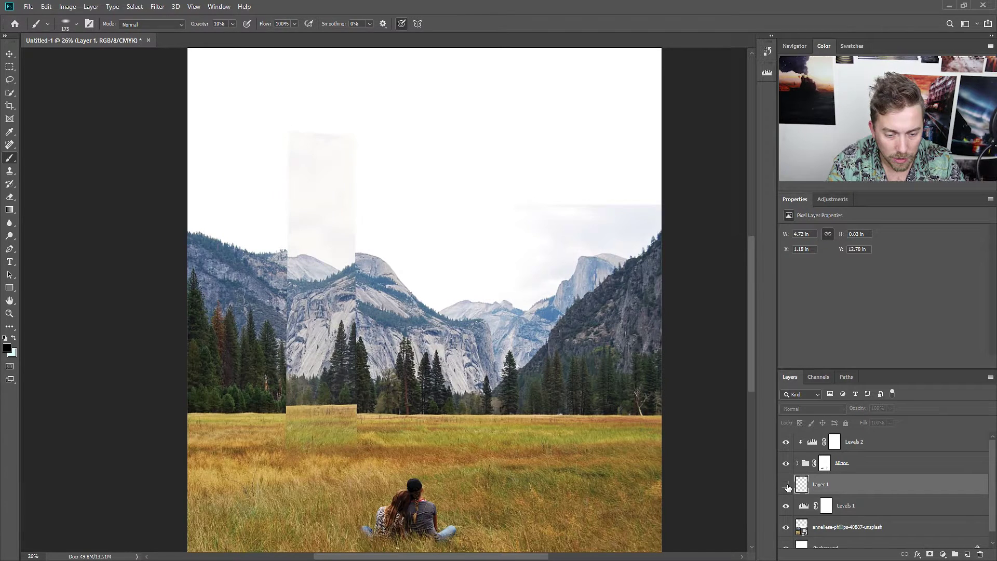
{"action": "left_click", "coordinate": [789, 489]}
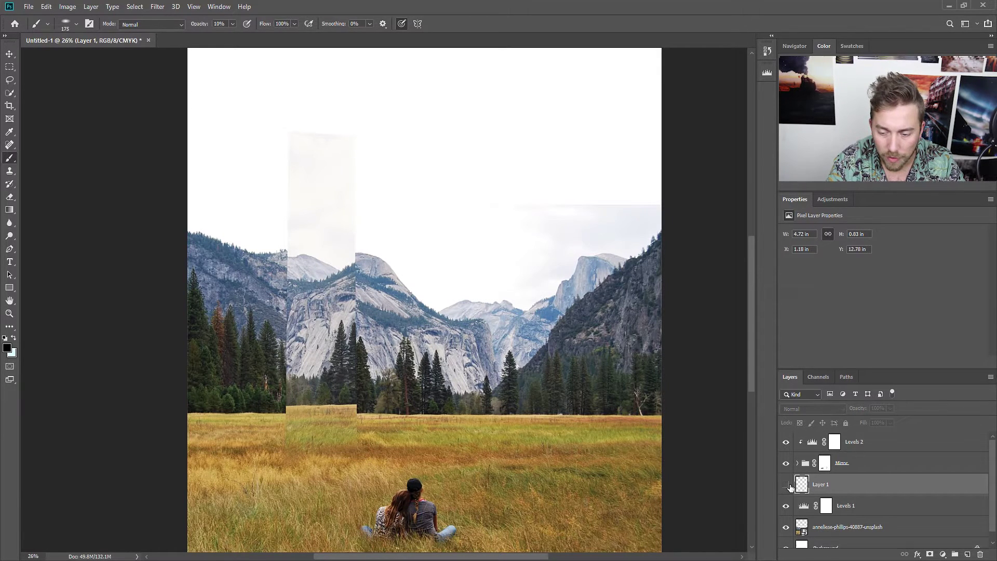
{"action": "left_click", "coordinate": [787, 485]}
Add a new layer clipped above Levels 2 and make white the painting colour
{"action": "left_click", "coordinate": [892, 444]}
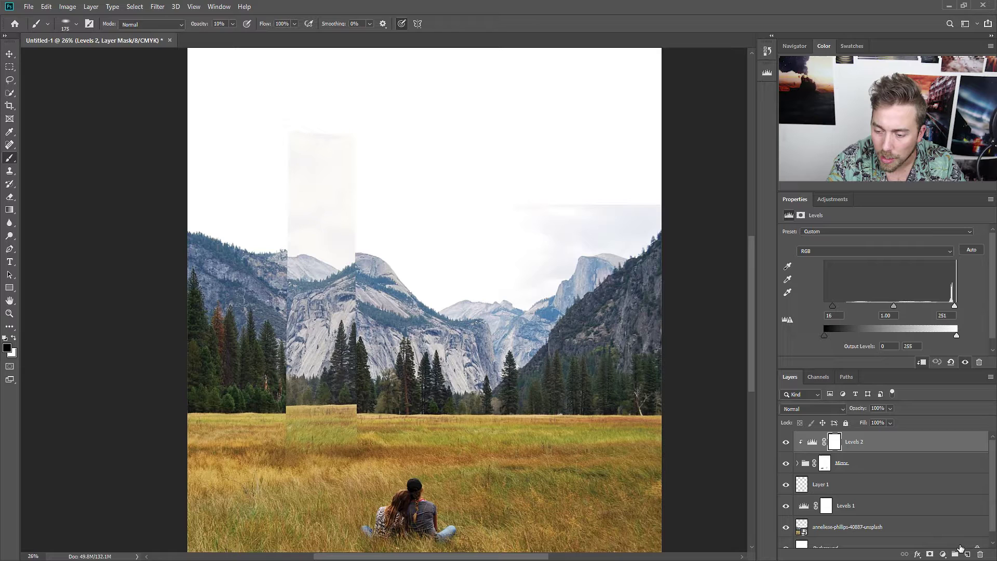
{"action": "left_click", "coordinate": [969, 556]}
{"action": "left_click", "coordinate": [897, 452], "text": "alt"}
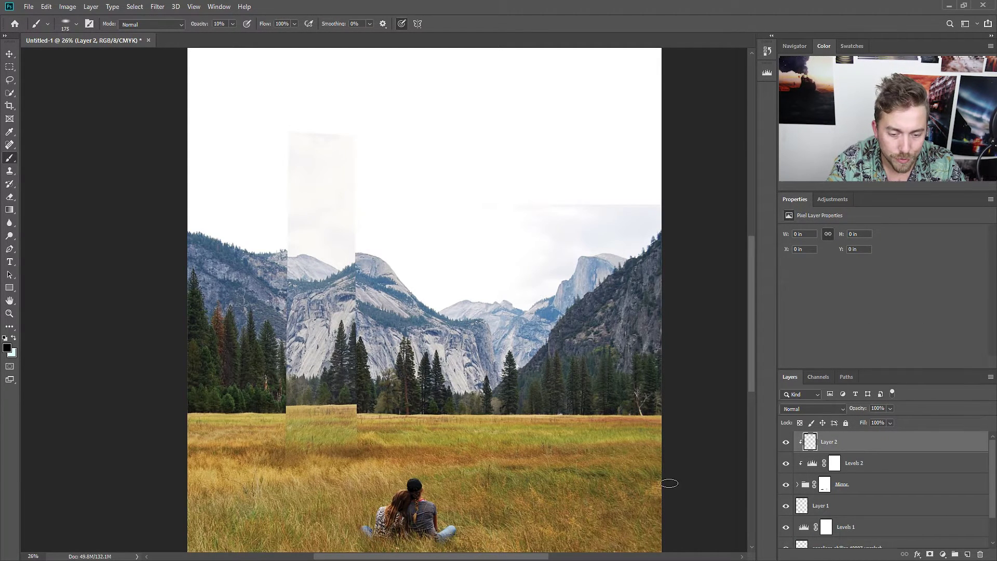
{"action": "key", "text": "x"}
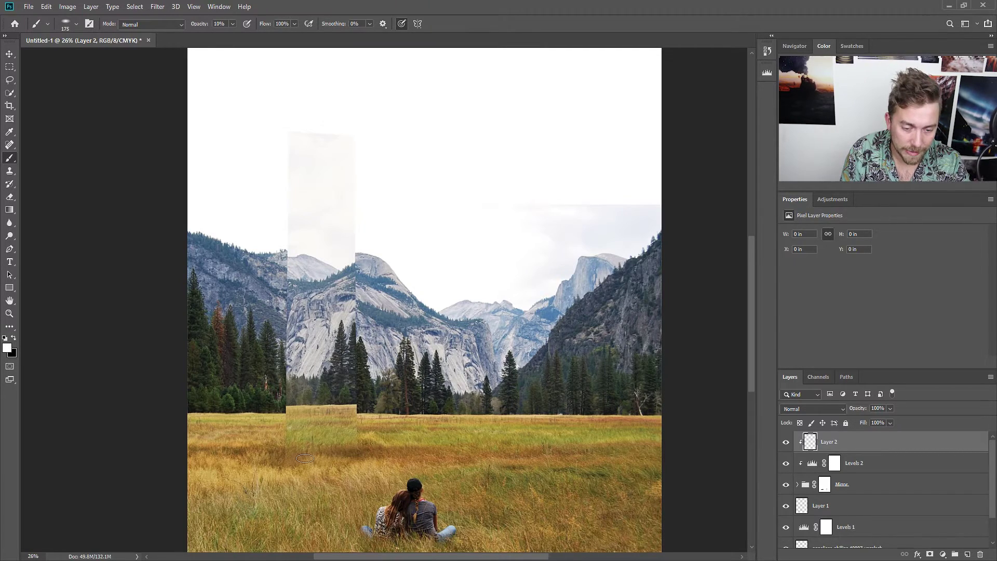
Paint soft white haze over the mirror panel, undoing the stray stroke over the trees
{"action": "key", "text": "bracketright"}
{"action": "key", "text": "bracketright"}
{"action": "key", "text": "bracketright"}
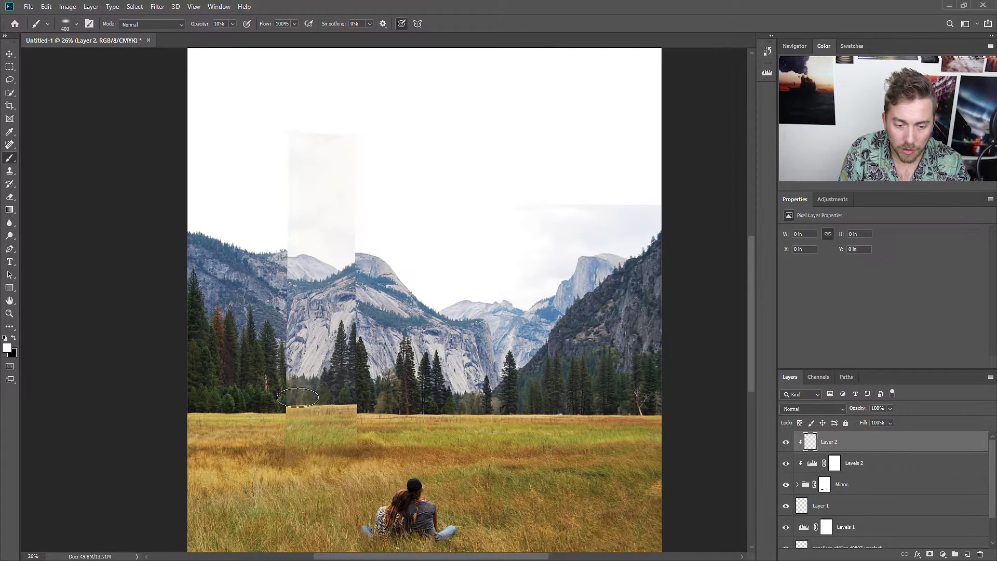
{"action": "key", "text": "bracketright"}
{"action": "key", "text": "bracketright"}
{"action": "key", "text": "bracketright"}
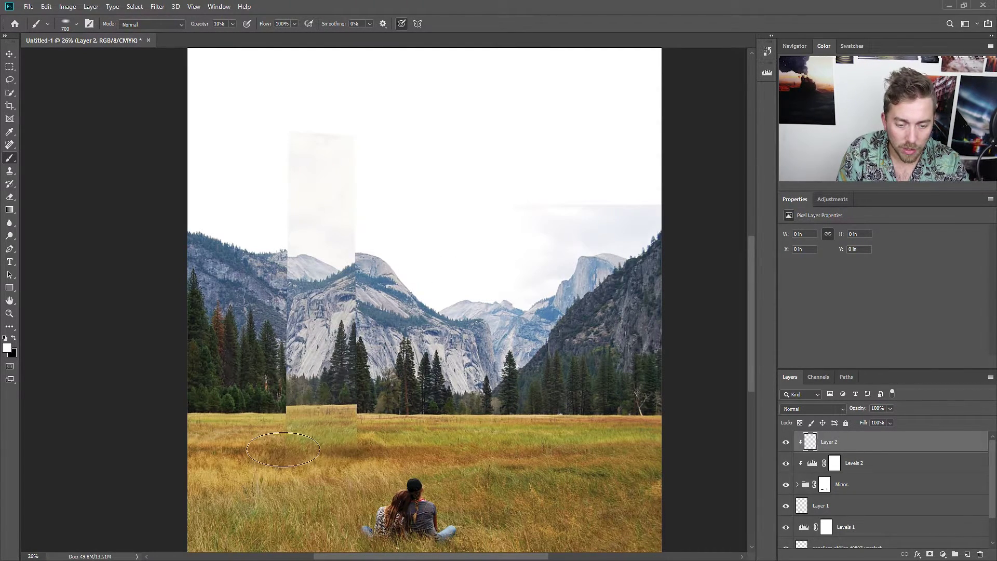
{"action": "left_click_drag", "start_coordinate": [283, 450], "coordinate": [277, 454]}
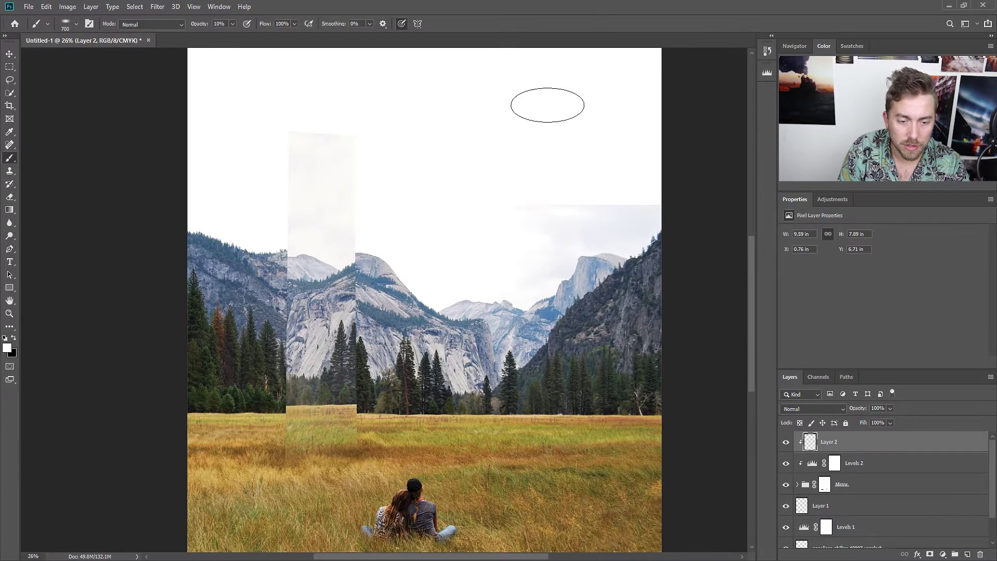
{"action": "left_click_drag", "start_coordinate": [345, 301], "coordinate": [164, 276]}
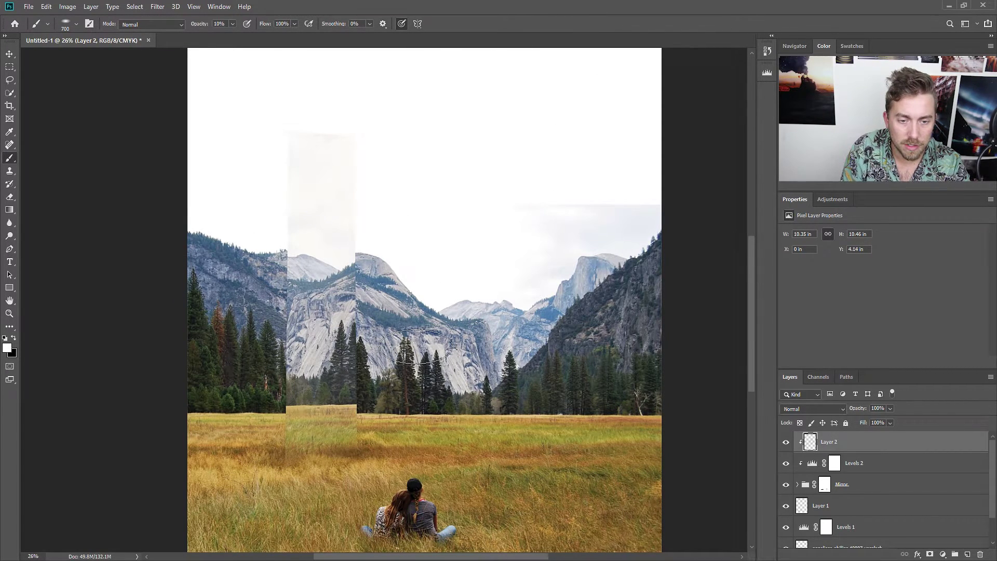
{"action": "left_click_drag", "start_coordinate": [650, 205], "coordinate": [602, 357]}
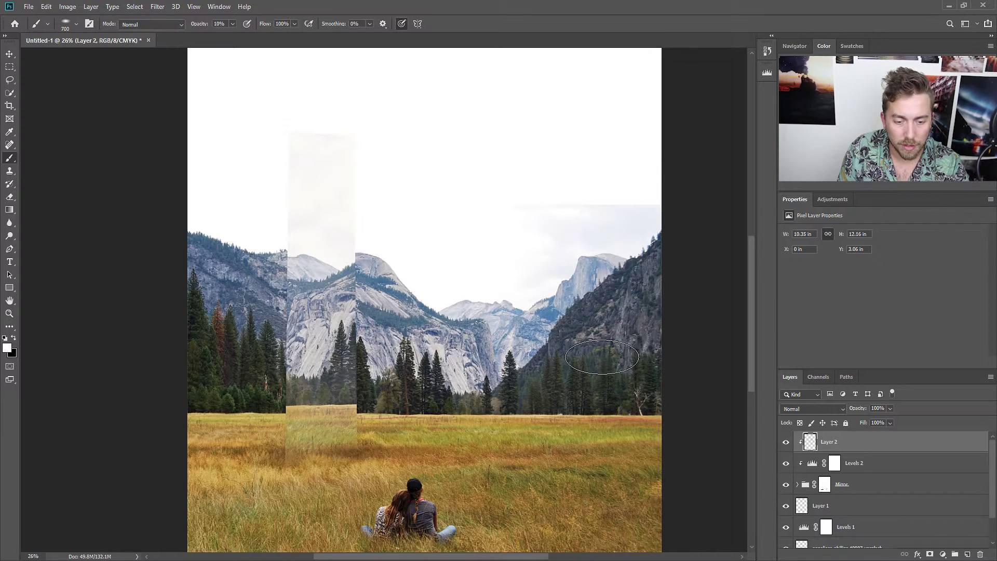
{"action": "key", "text": "ctrl+z"}
{"action": "key", "text": "bracketleft"}
{"action": "key", "text": "bracketleft"}
{"action": "key", "text": "bracketleft"}
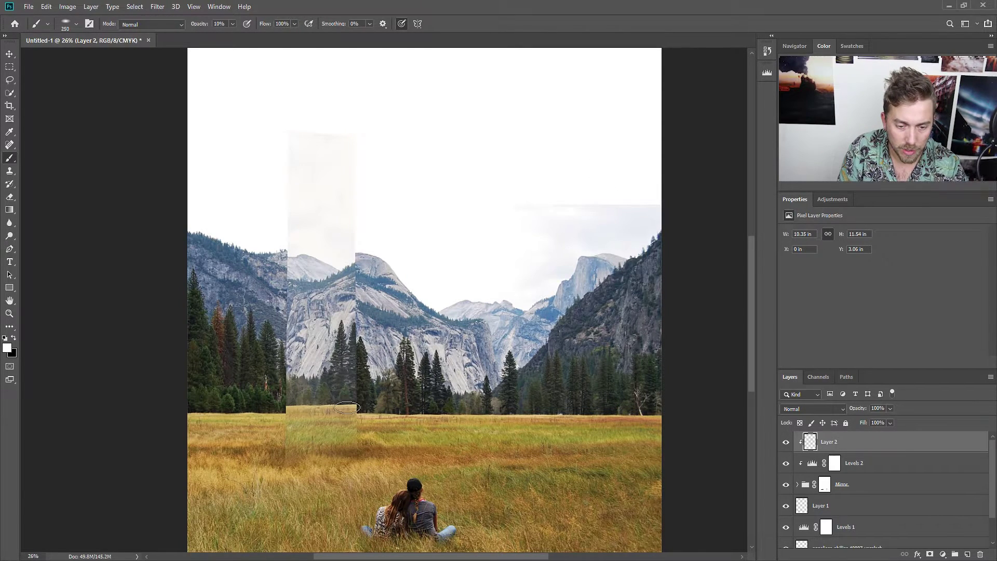
{"action": "key", "text": "bracketleft"}
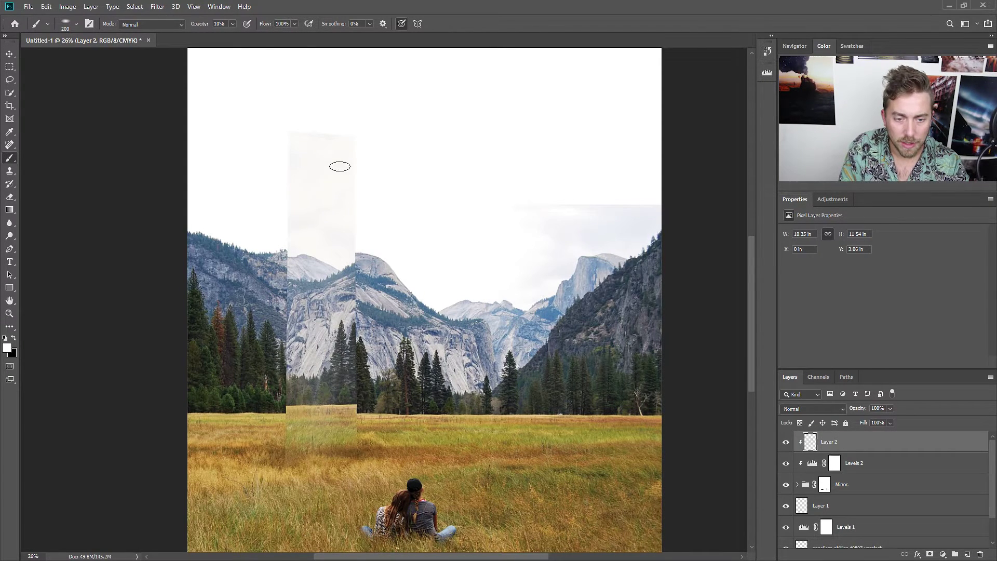
{"action": "left_click", "coordinate": [872, 464]}
{"action": "key", "text": "alt+bracketright"}
{"action": "left_click", "coordinate": [968, 554]}
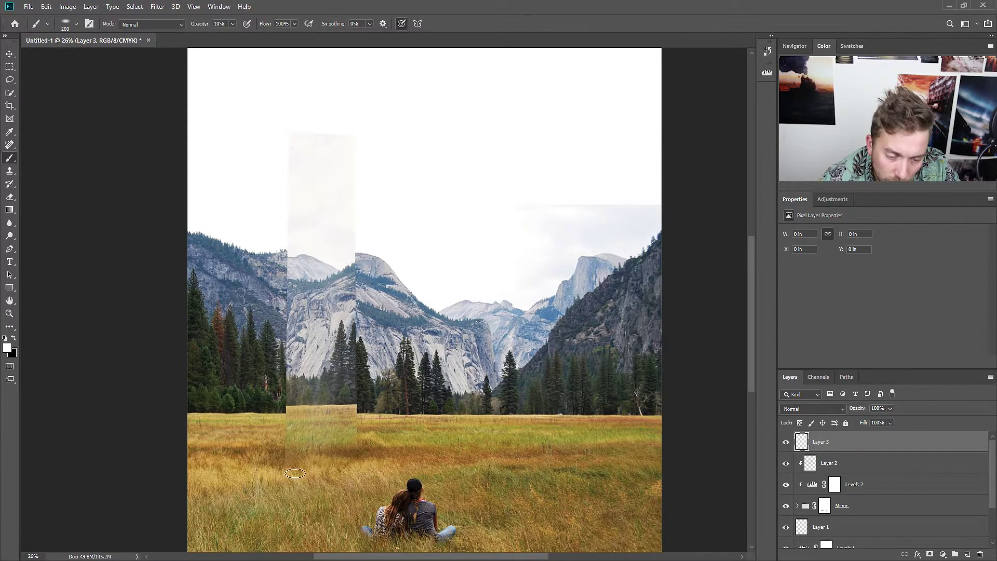
{"action": "left_click_drag", "start_coordinate": [299, 481], "coordinate": [402, 502]}
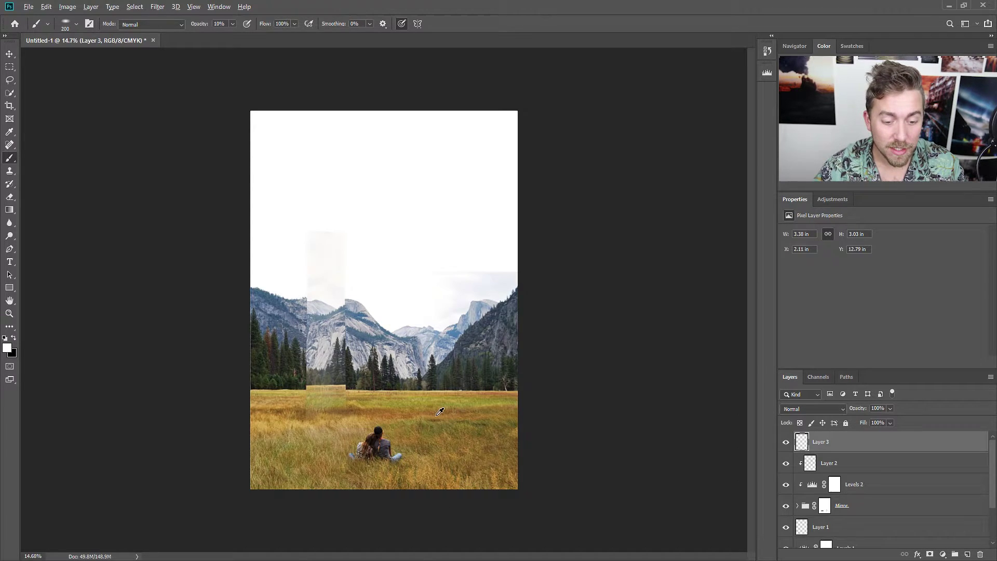
{"action": "scroll", "coordinate": [440, 411], "scroll_direction": "down", "scroll_amount": 2}
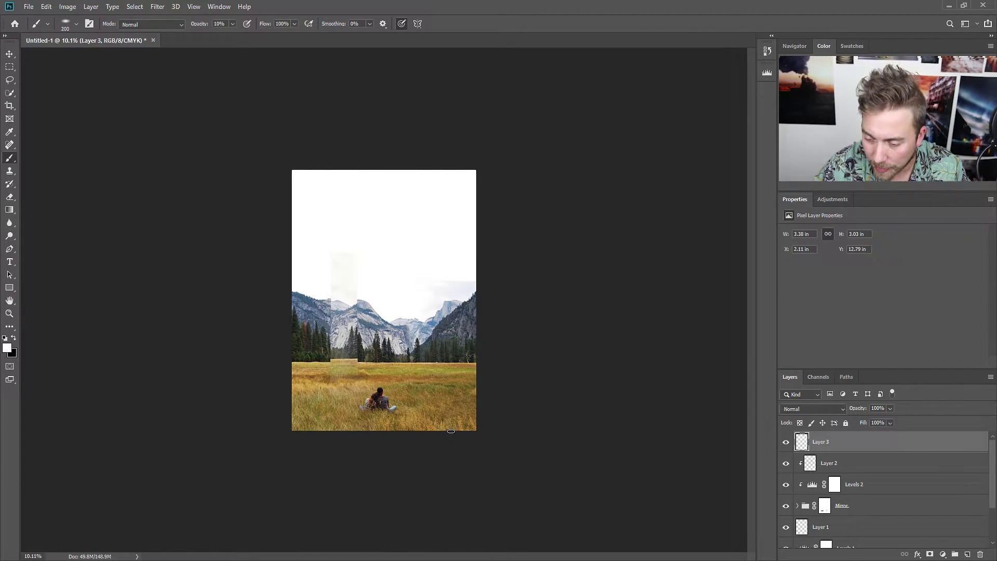
{"action": "scroll", "coordinate": [864, 523], "scroll_direction": "down", "scroll_amount": 2}
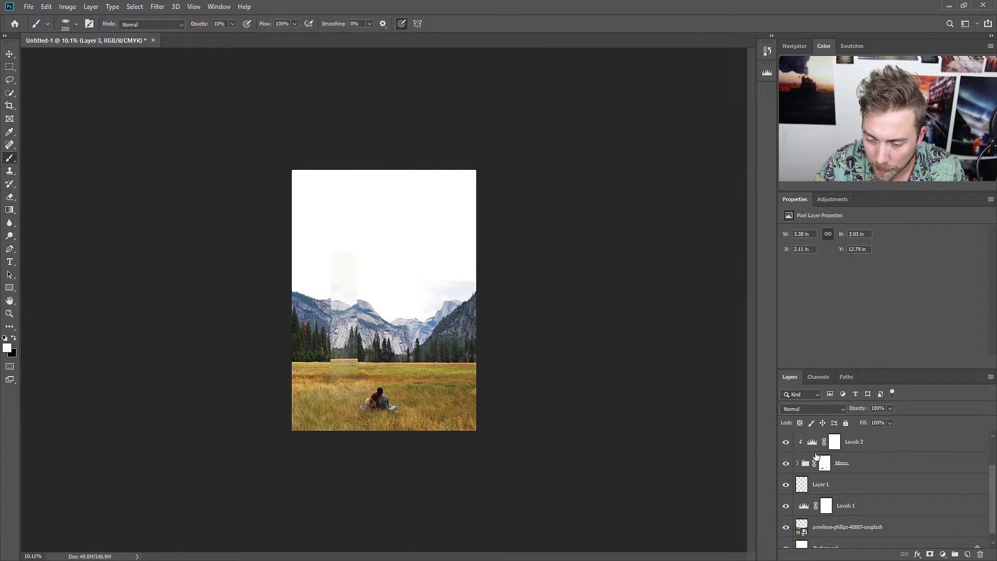
Load Rectangle 1's outline as a selection on new Layer 4 for the white rim stroke
{"action": "left_click", "coordinate": [798, 464]}
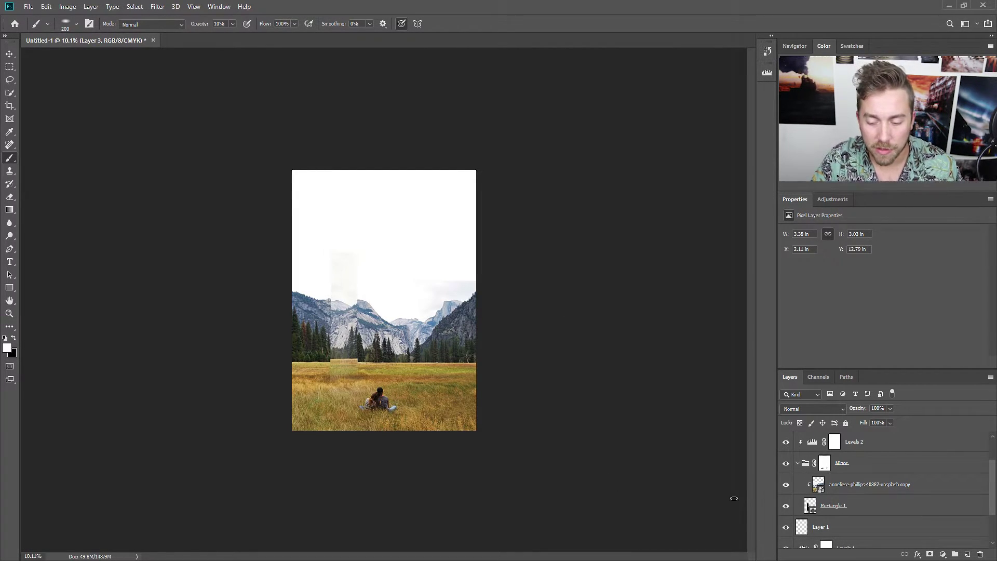
{"action": "left_click", "coordinate": [811, 506]}
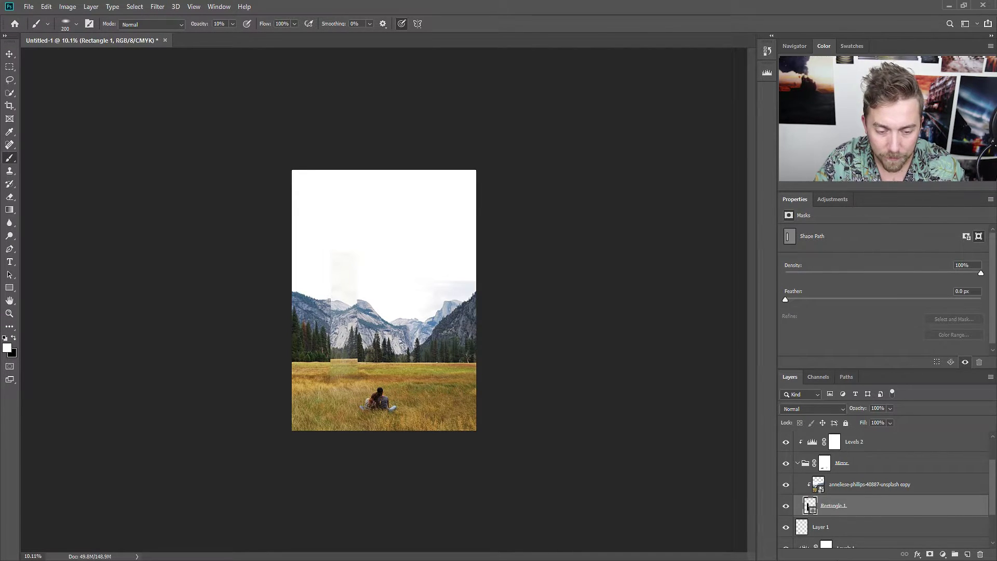
{"action": "scroll", "coordinate": [853, 482], "scroll_direction": "up", "scroll_amount": 2}
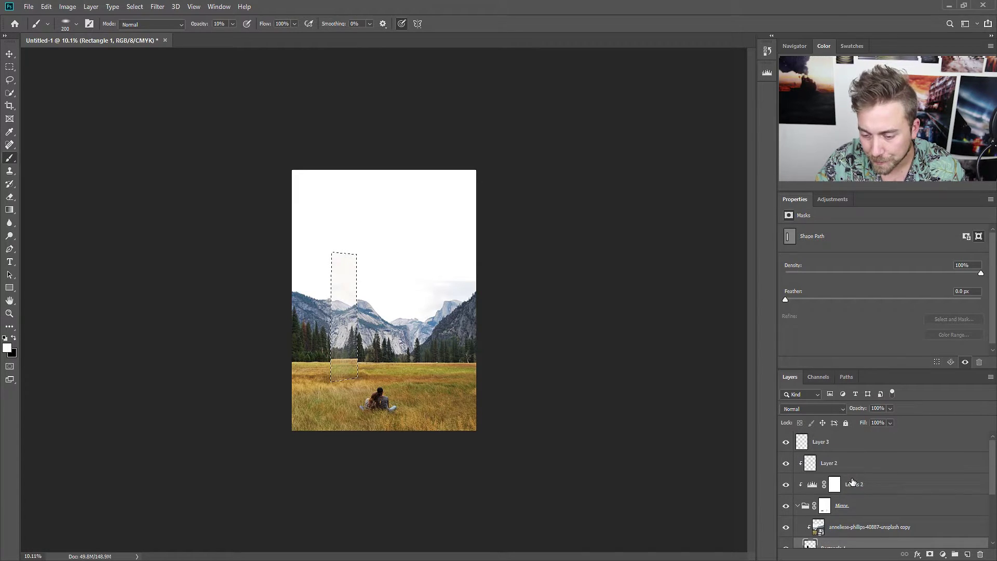
{"action": "left_click", "coordinate": [842, 471]}
{"action": "left_click", "coordinate": [968, 554]}
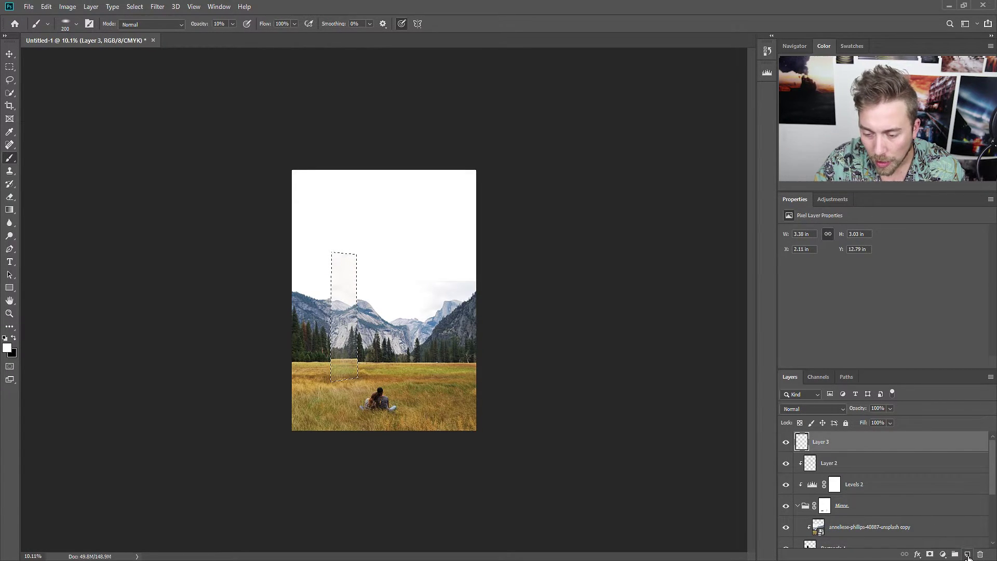
{"action": "key", "text": "ctrl+0"}
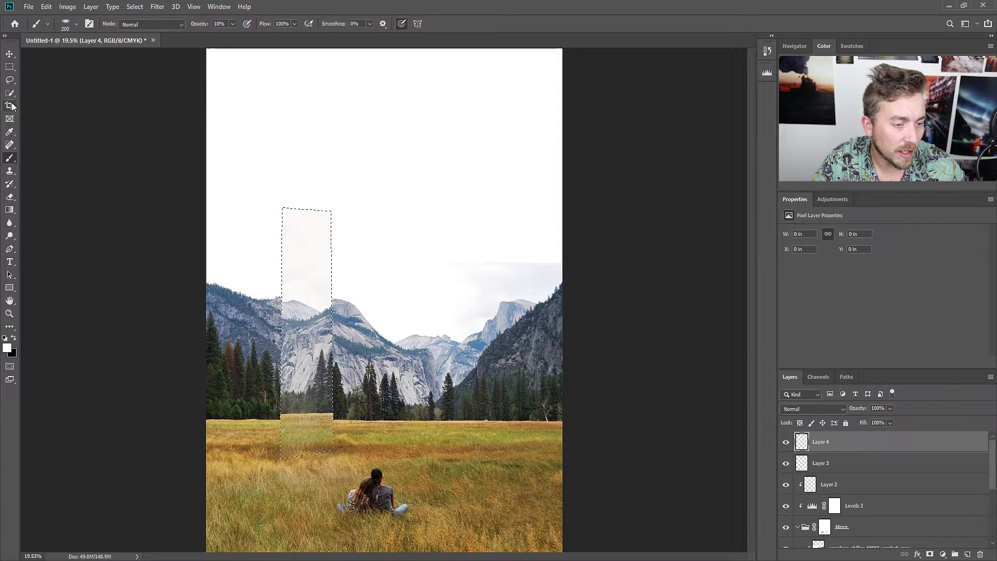
{"action": "left_click", "coordinate": [9, 80]}
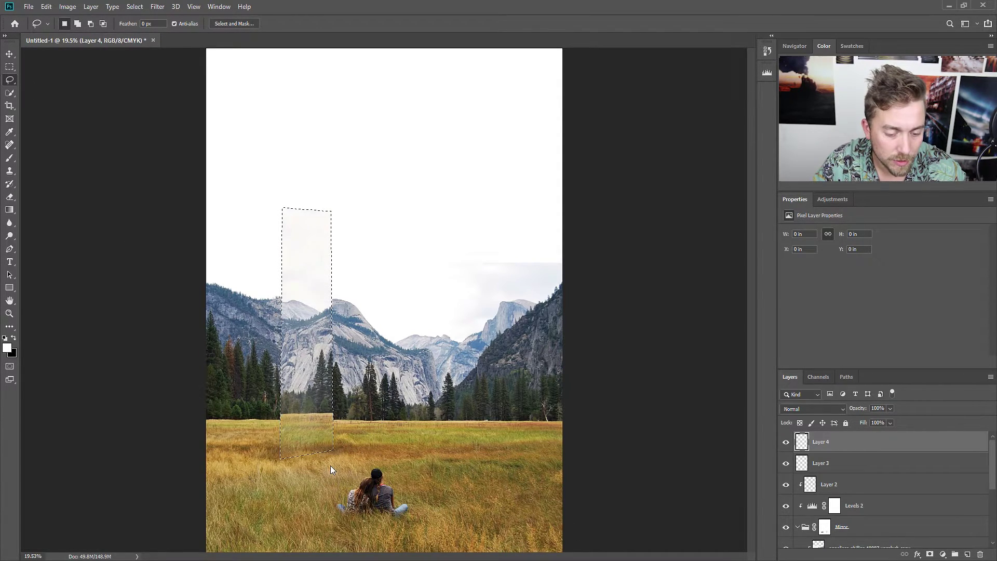
{"action": "key", "text": "i"}
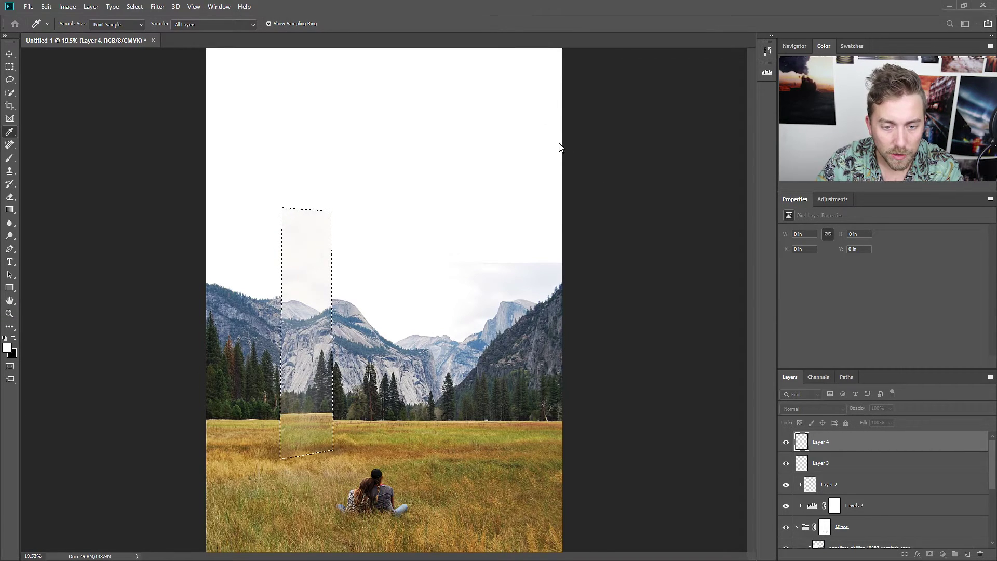
{"action": "key", "text": "l"}
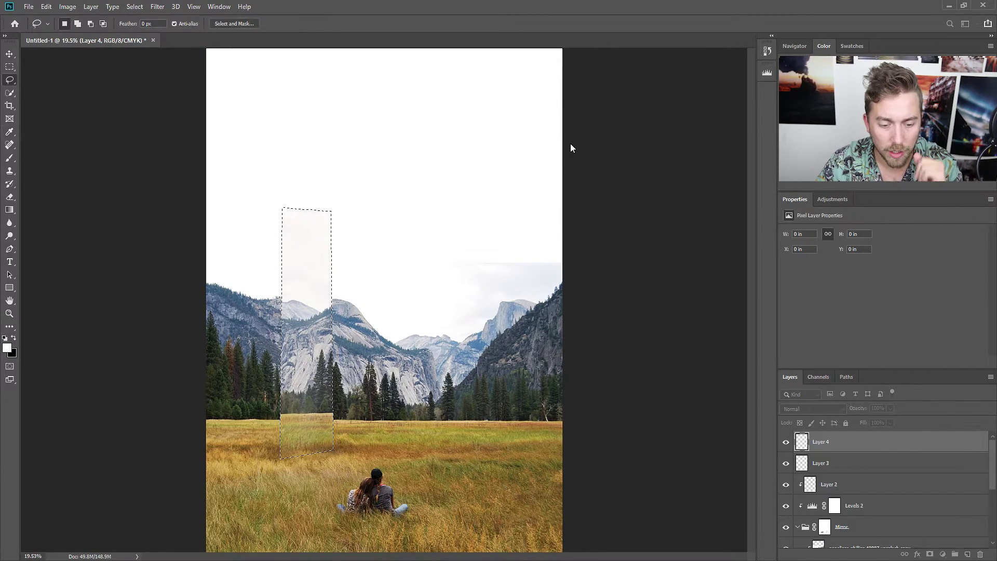
{"action": "scroll", "coordinate": [390, 310], "scroll_direction": "up", "scroll_amount": 2}
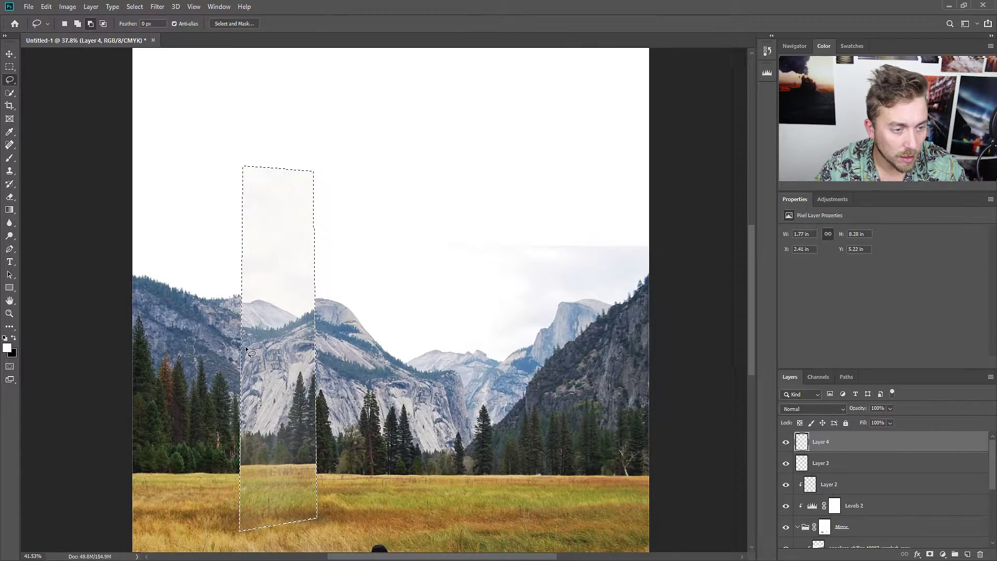
{"action": "scroll", "coordinate": [245, 346], "scroll_direction": "up", "scroll_amount": 2}
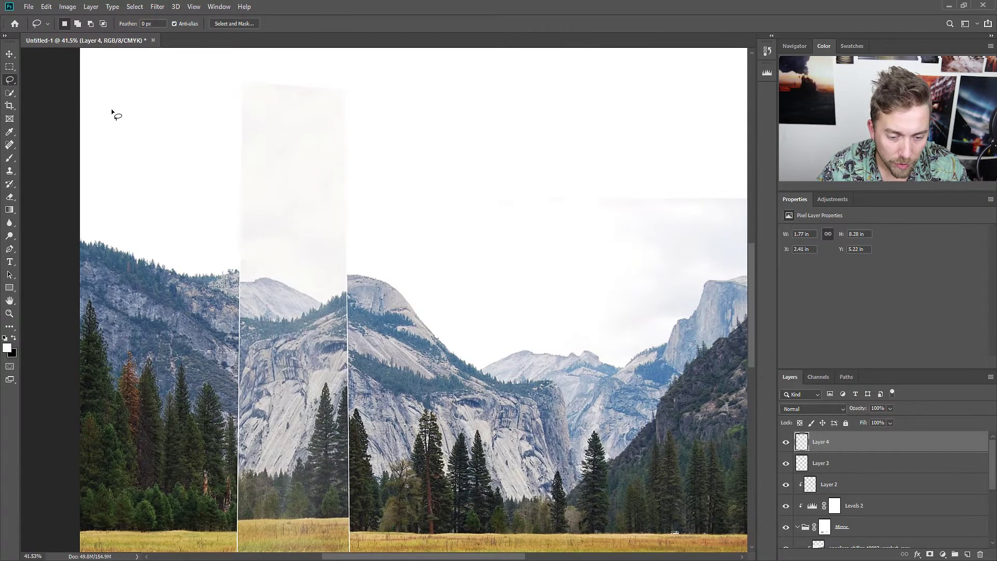
{"action": "scroll", "coordinate": [346, 436], "scroll_direction": "down", "scroll_amount": 1}
{"action": "scroll", "coordinate": [318, 425], "scroll_direction": "down", "scroll_amount": 2}
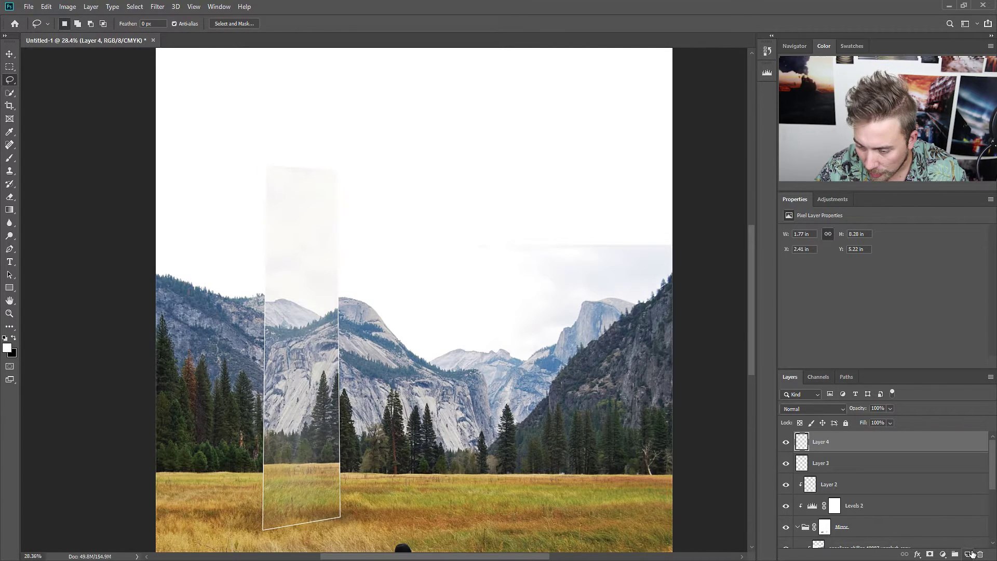
Mask off Layer 4's white rim at the panel's bottom edge with full-strength black, then add Layer 5
{"action": "left_click", "coordinate": [929, 554]}
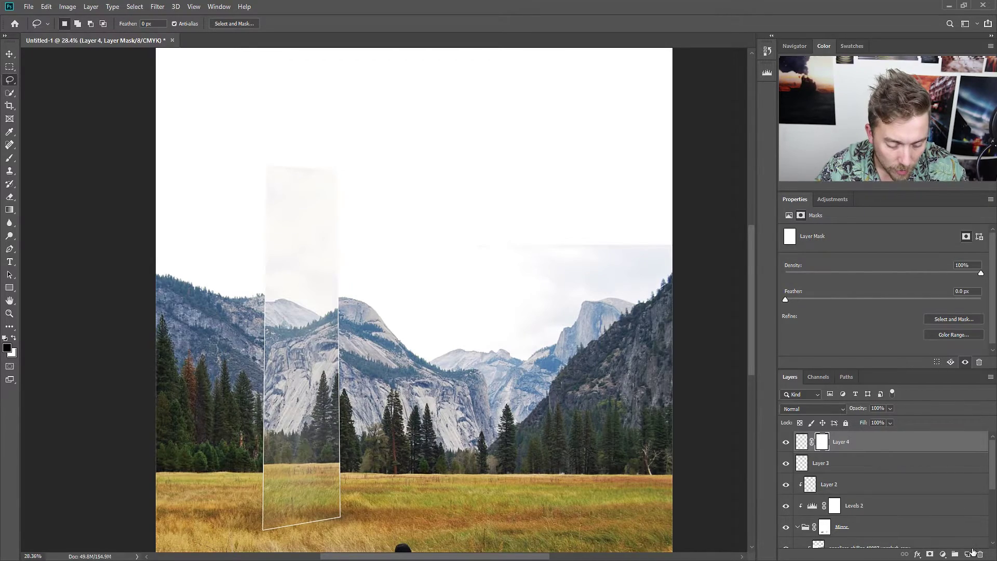
{"action": "key", "text": "b"}
{"action": "scroll", "coordinate": [257, 522], "scroll_direction": "down", "scroll_amount": 2}
{"action": "scroll", "coordinate": [280, 491], "scroll_direction": "up", "scroll_amount": 1}
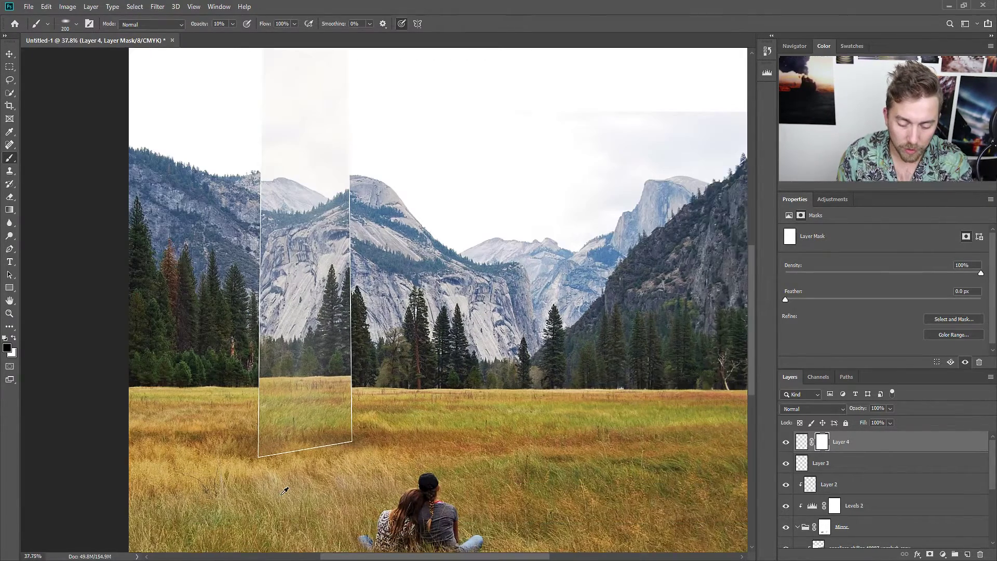
{"action": "scroll", "coordinate": [281, 496], "scroll_direction": "up", "scroll_amount": 1}
{"action": "key", "text": "0"}
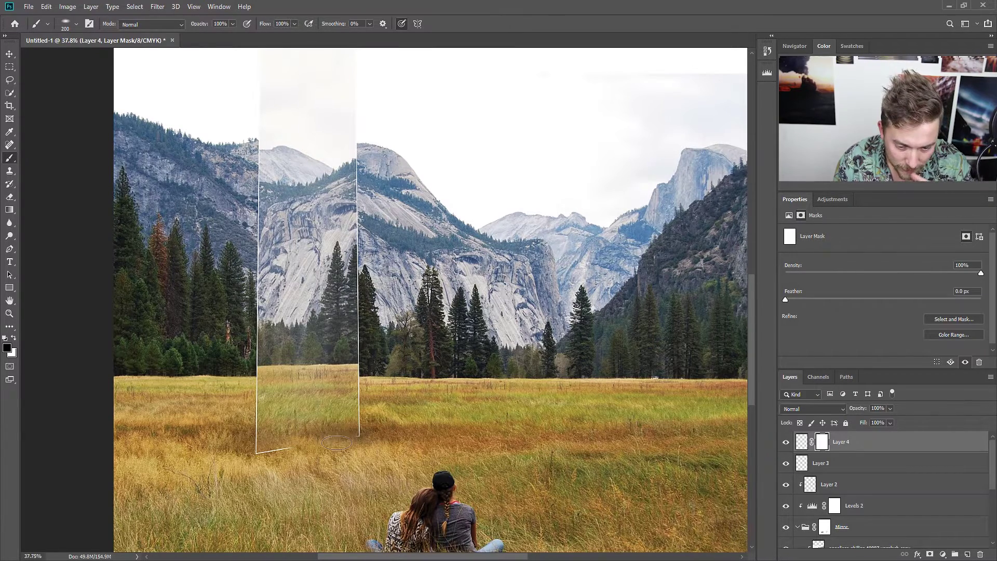
{"action": "left_click_drag", "start_coordinate": [312, 453], "coordinate": [284, 457]}
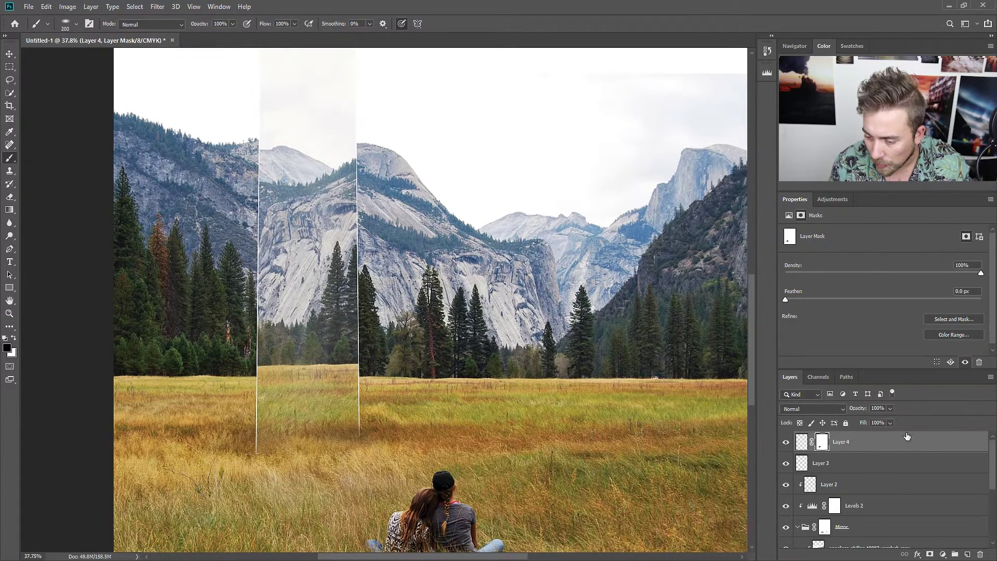
{"action": "left_click", "coordinate": [966, 554]}
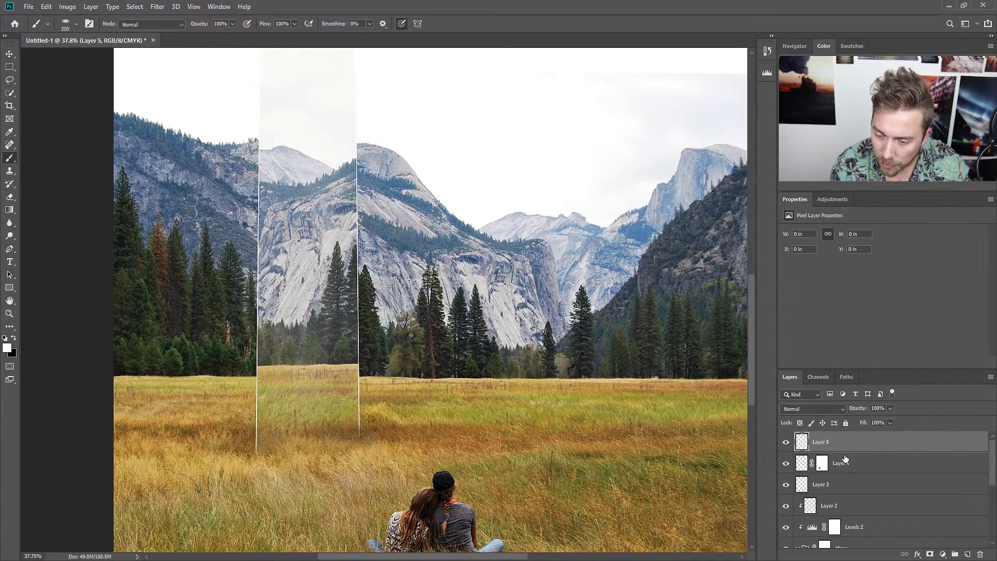
Clip Layer 5 to the rim-light layer and lower it to 30% opacity
{"action": "left_click_drag", "start_coordinate": [854, 450], "coordinate": [848, 467]}
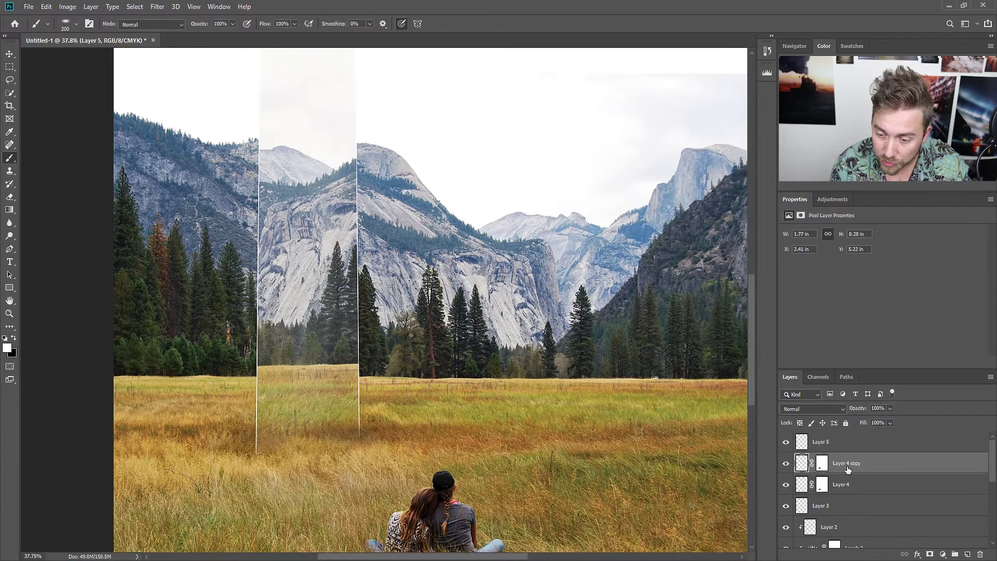
{"action": "key", "text": "ctrl+z"}
{"action": "left_click", "coordinate": [848, 450], "text": "alt"}
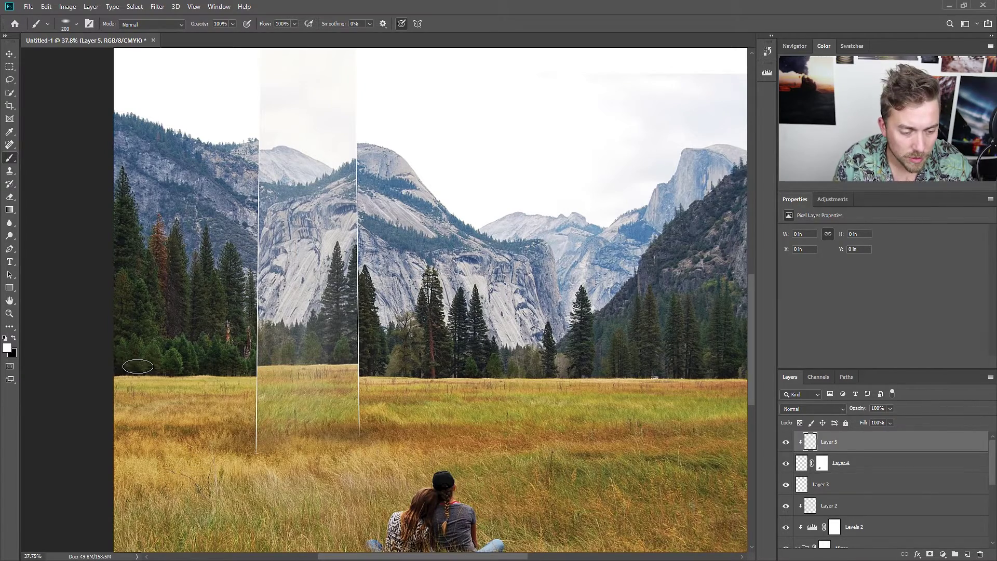
{"action": "key", "text": "c"}
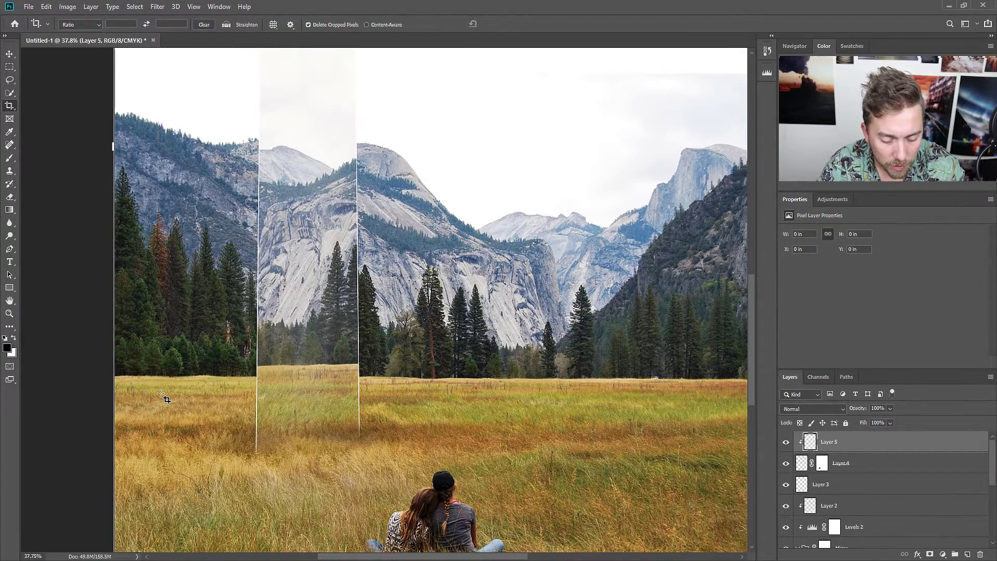
{"action": "key", "text": "3"}
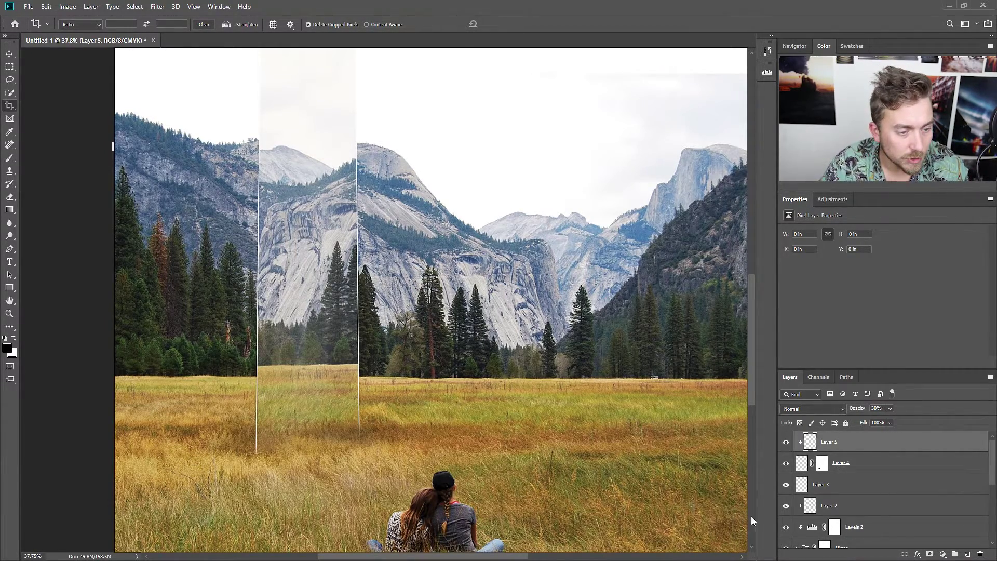
Paint a dark tone line along the mirror strip's left edge on Layer 5
{"action": "left_click", "coordinate": [9, 158]}
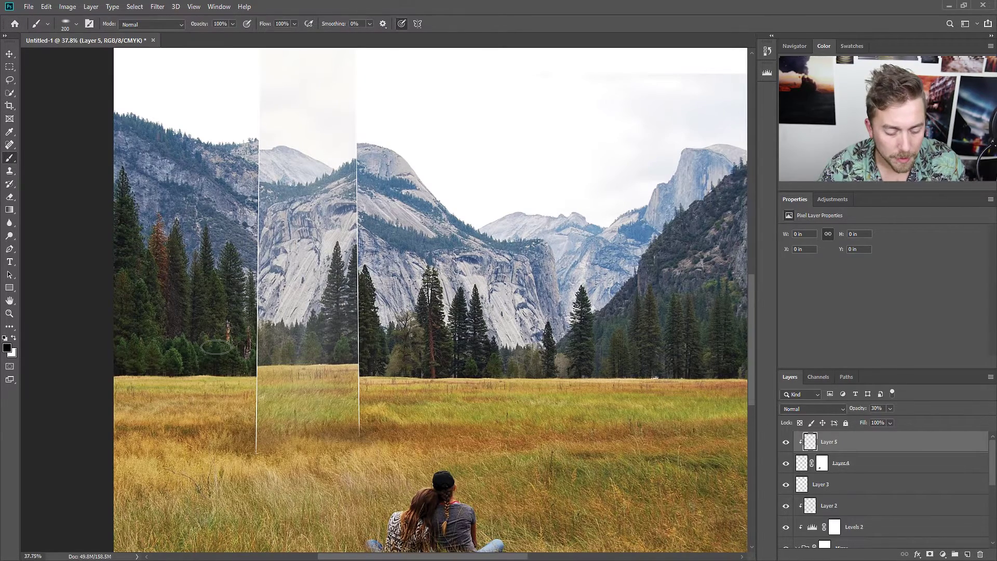
{"action": "left_click_drag", "start_coordinate": [280, 247], "coordinate": [257, 458]}
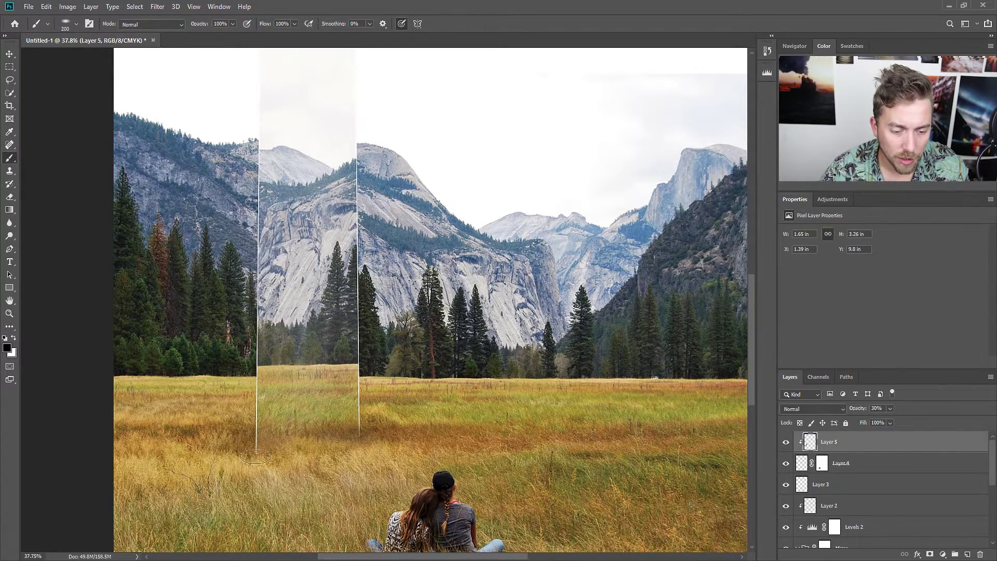
{"action": "left_click_drag", "start_coordinate": [288, 333], "coordinate": [297, 245]}
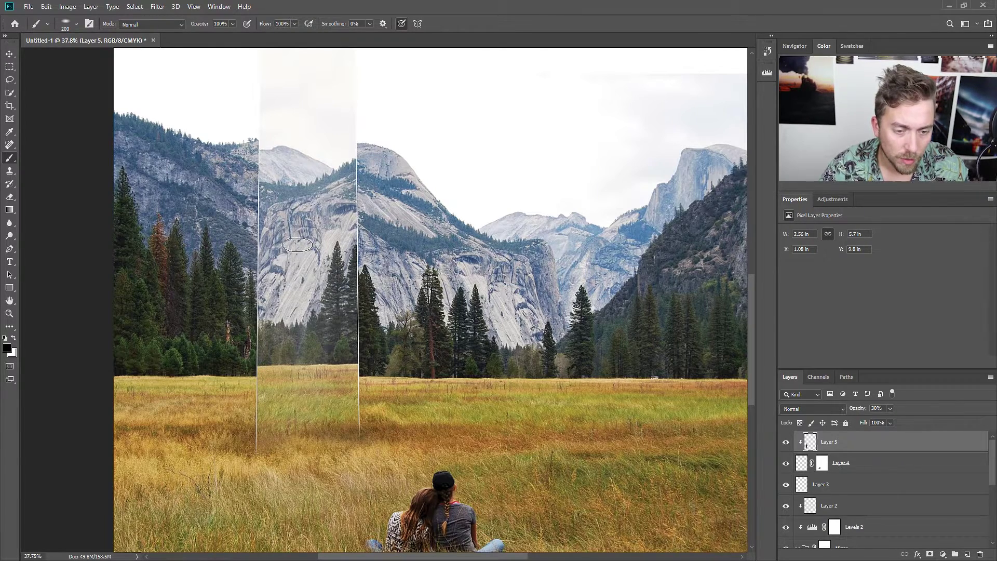
{"action": "left_click_drag", "start_coordinate": [287, 138], "coordinate": [183, 333]}
{"action": "scroll", "coordinate": [185, 321], "scroll_direction": "up", "scroll_amount": 3}
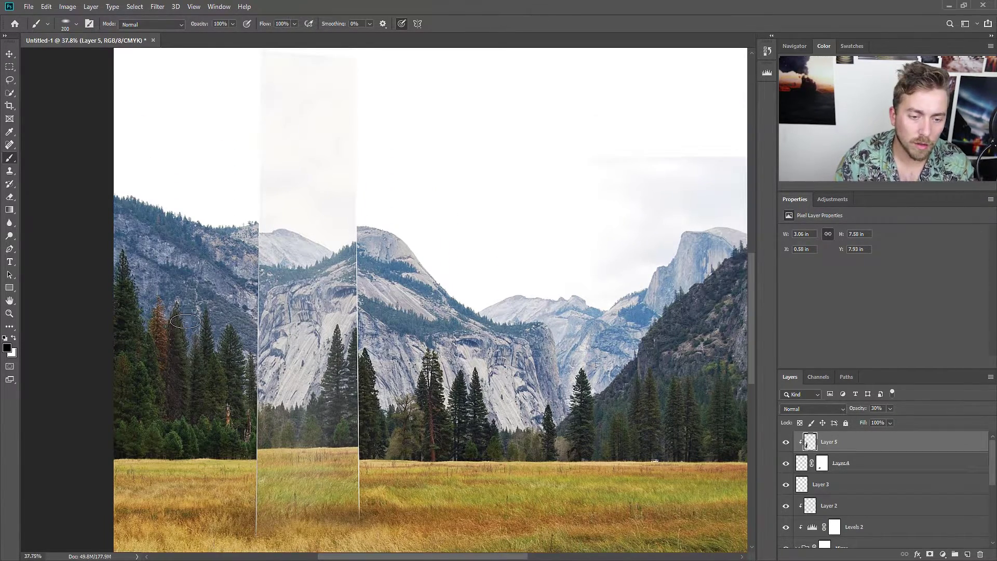
{"action": "scroll", "coordinate": [185, 321], "scroll_direction": "up", "scroll_amount": 2}
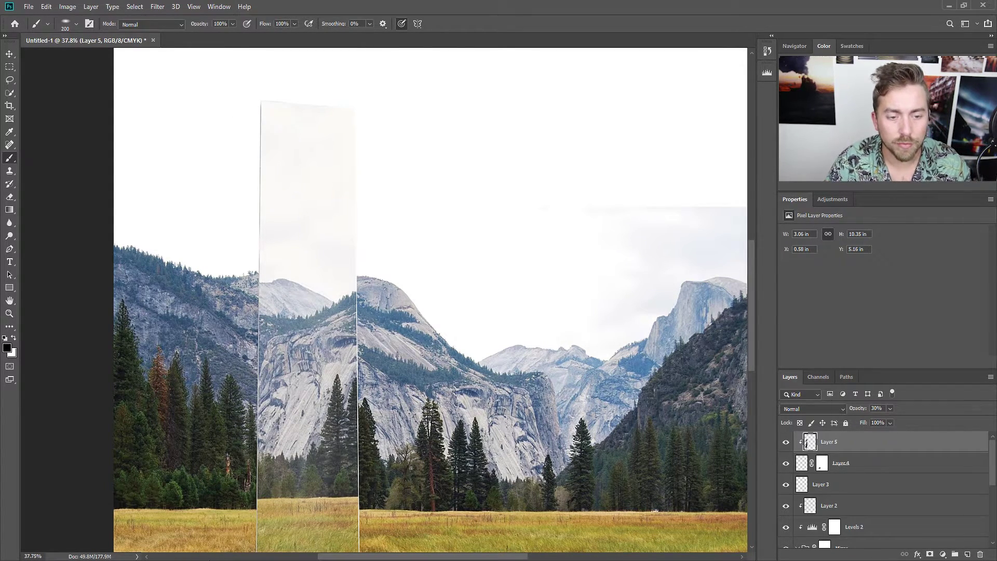
{"action": "scroll", "coordinate": [259, 214], "scroll_direction": "down", "scroll_amount": 1}
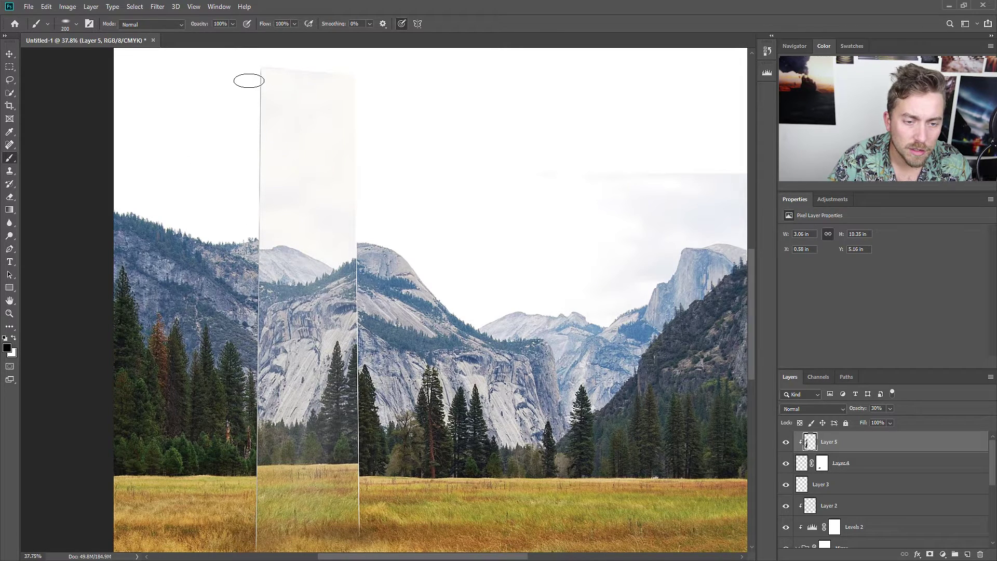
{"action": "left_click_drag", "start_coordinate": [256, 69], "coordinate": [275, 221]}
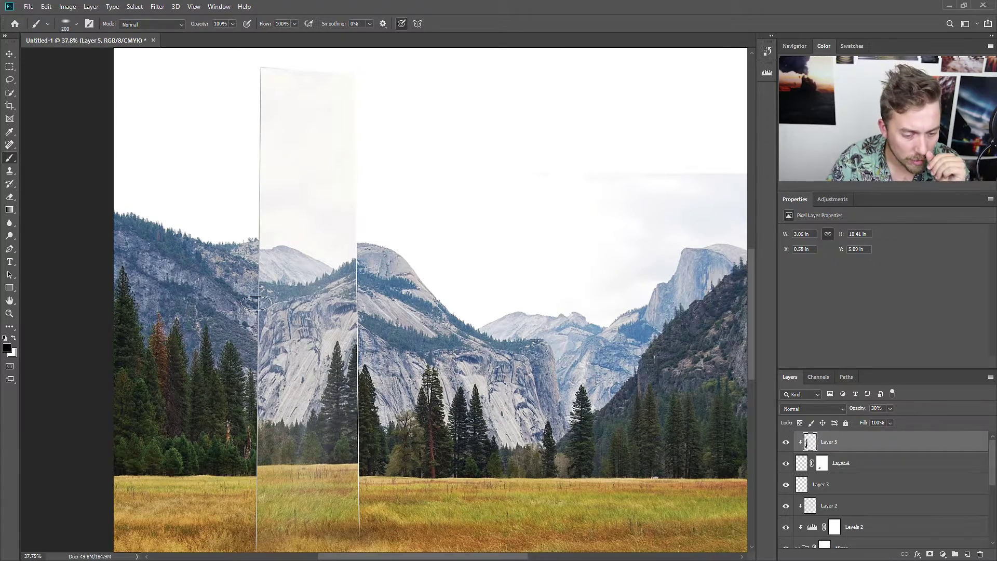
{"action": "scroll", "coordinate": [248, 304], "scroll_direction": "down", "scroll_amount": 1}
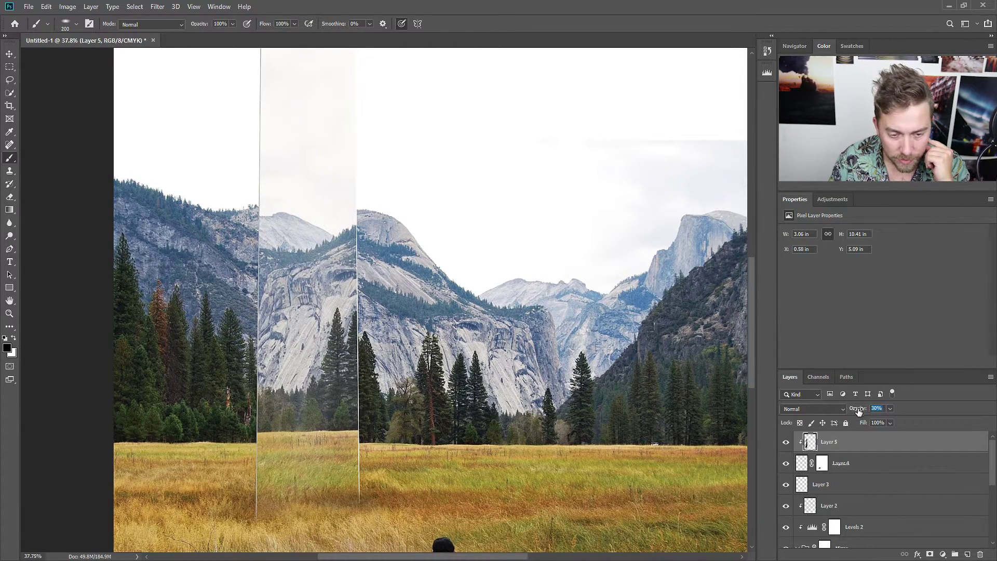
Raise Layer 5's edge-line opacity to 80%
{"action": "left_click_drag", "start_coordinate": [858, 411], "coordinate": [913, 435]}
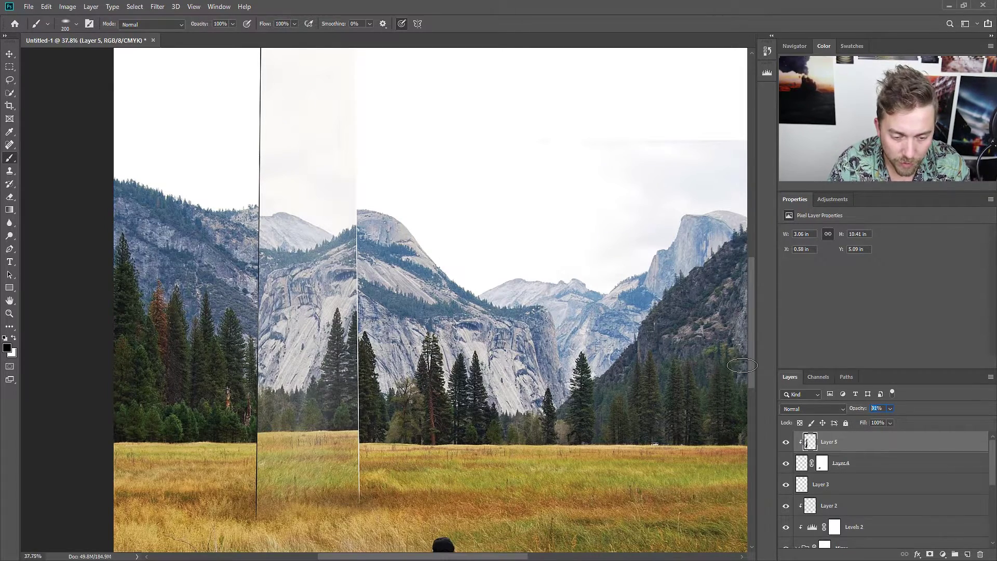
{"action": "left_click_drag", "start_coordinate": [877, 409], "coordinate": [741, 365]}
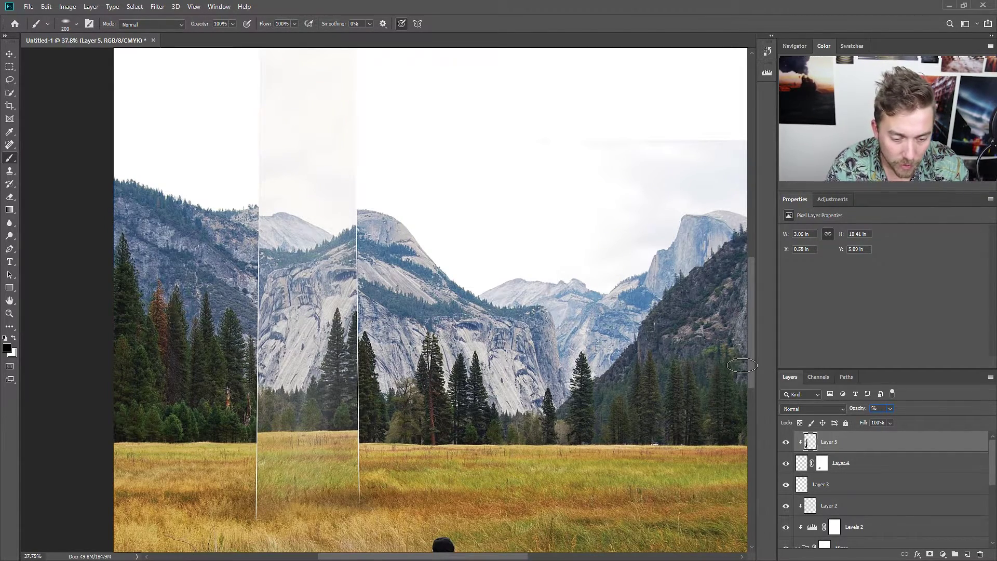
{"action": "key", "text": "Up"}
{"action": "key", "text": "Up"}
{"action": "key", "text": "Up"}
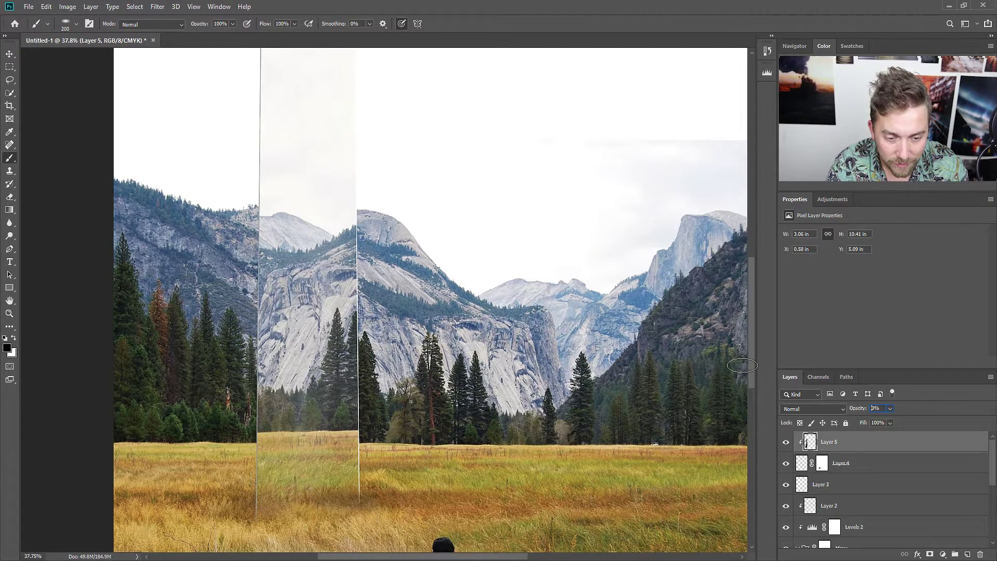
{"action": "key", "text": "Up"}
{"action": "key", "text": "Up"}
{"action": "type", "text": "5"}
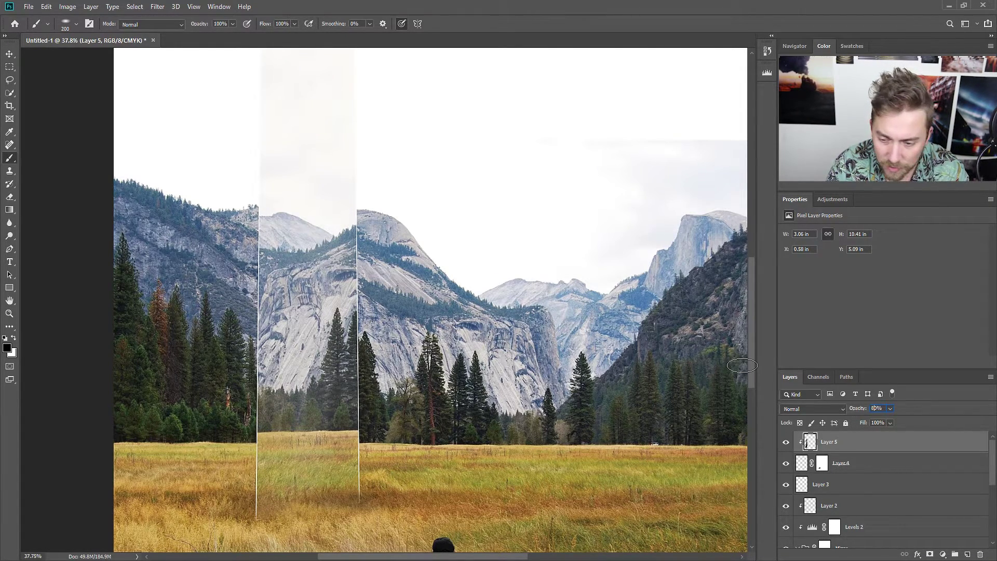
{"action": "type", "text": "80"}
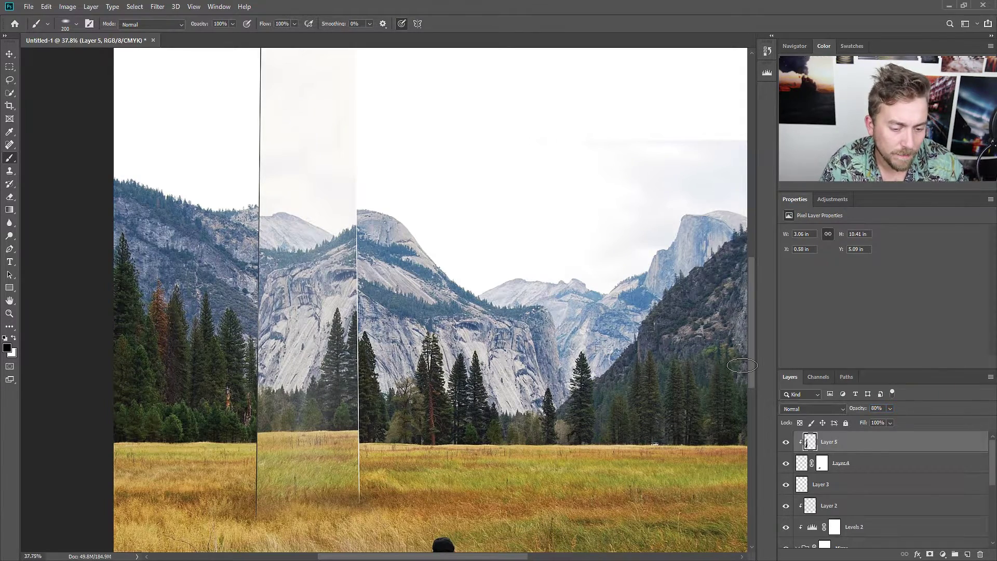
{"action": "scroll", "coordinate": [485, 291], "scroll_direction": "down", "scroll_amount": 3}
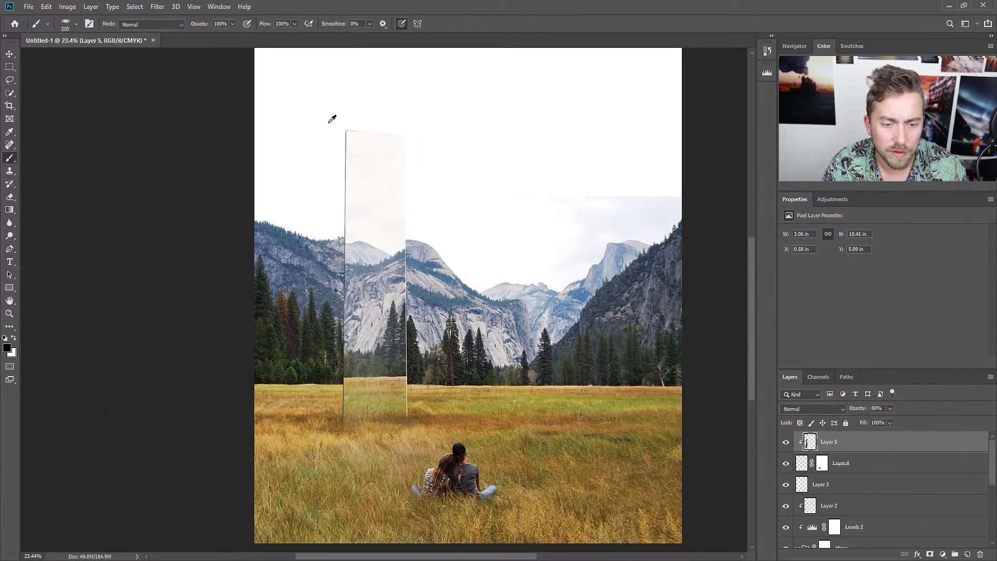
{"action": "scroll", "coordinate": [333, 118], "scroll_direction": "up", "scroll_amount": 3}
{"action": "scroll", "coordinate": [362, 109], "scroll_direction": "up", "scroll_amount": 3}
{"action": "scroll", "coordinate": [350, 164], "scroll_direction": "up", "scroll_amount": 2}
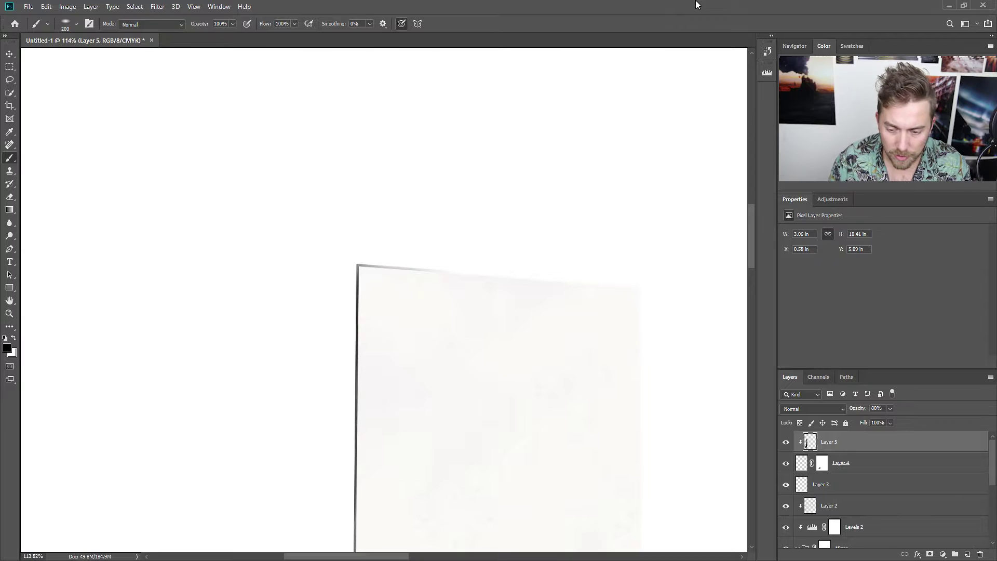
Paint black on Layer 4's mask with a small brush along the panel's top edge
{"action": "key", "text": "e"}
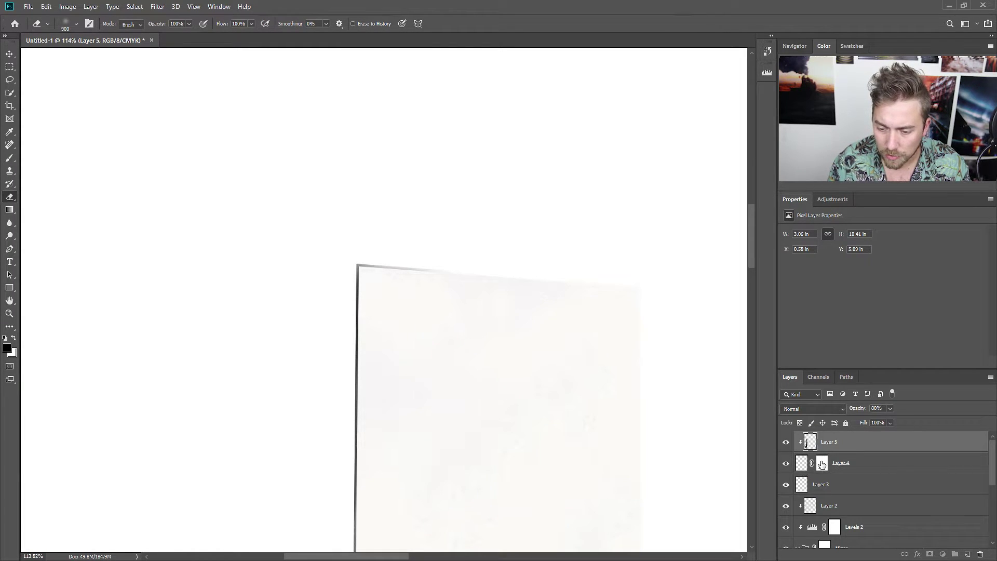
{"action": "left_click", "coordinate": [823, 464]}
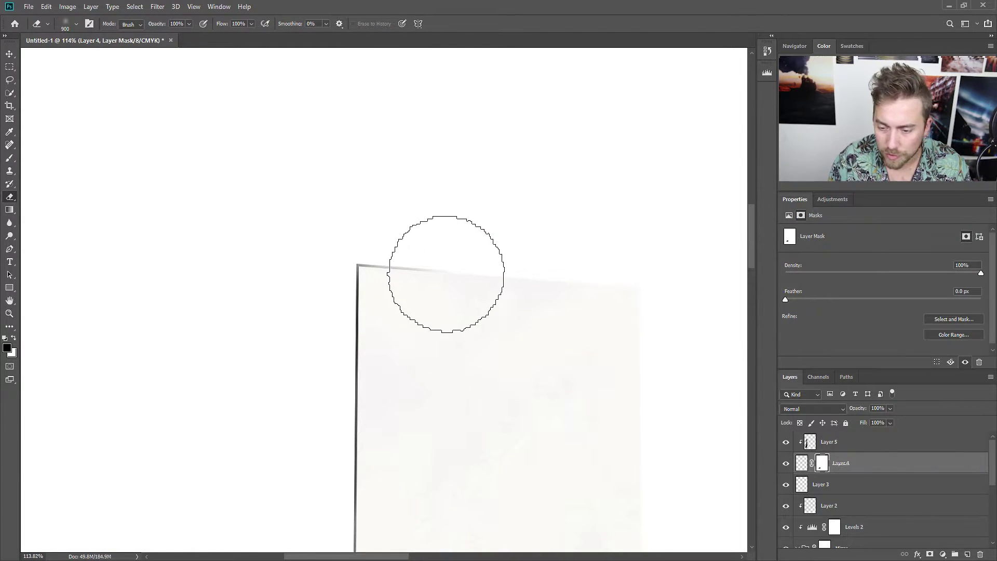
{"action": "key", "text": "b"}
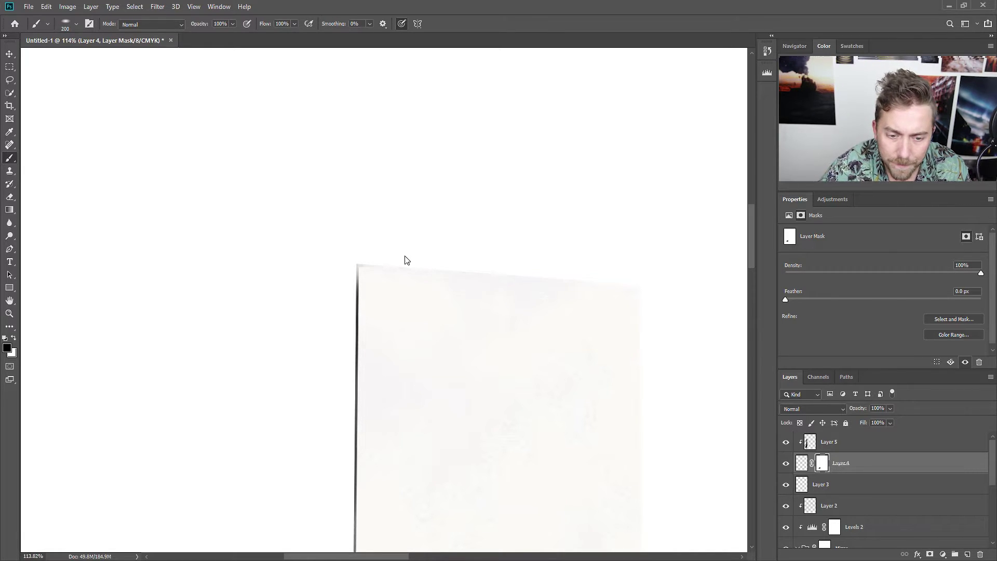
{"action": "left_click_drag", "start_coordinate": [442, 206], "coordinate": [397, 196]}
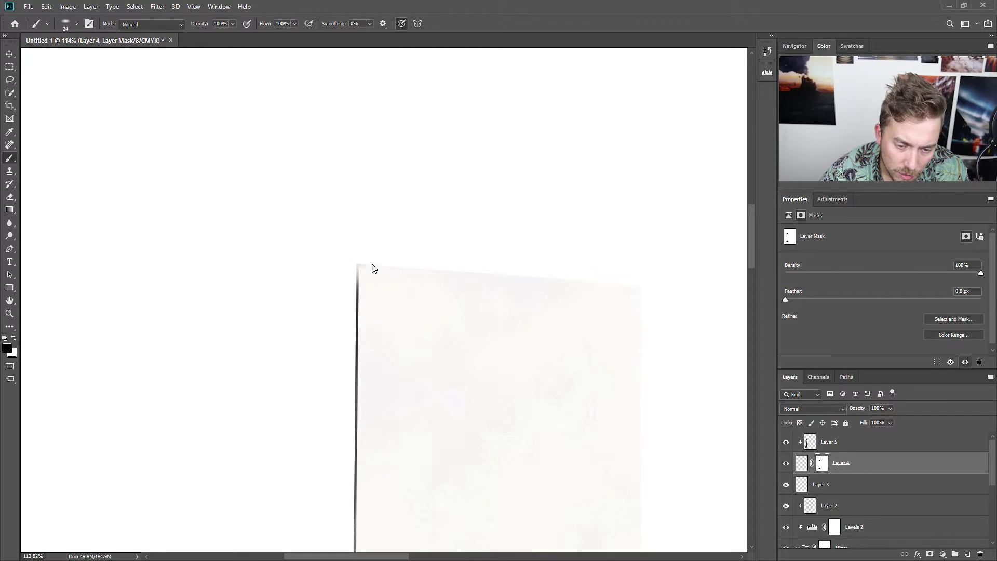
{"action": "left_click_drag", "start_coordinate": [367, 265], "coordinate": [484, 260]}
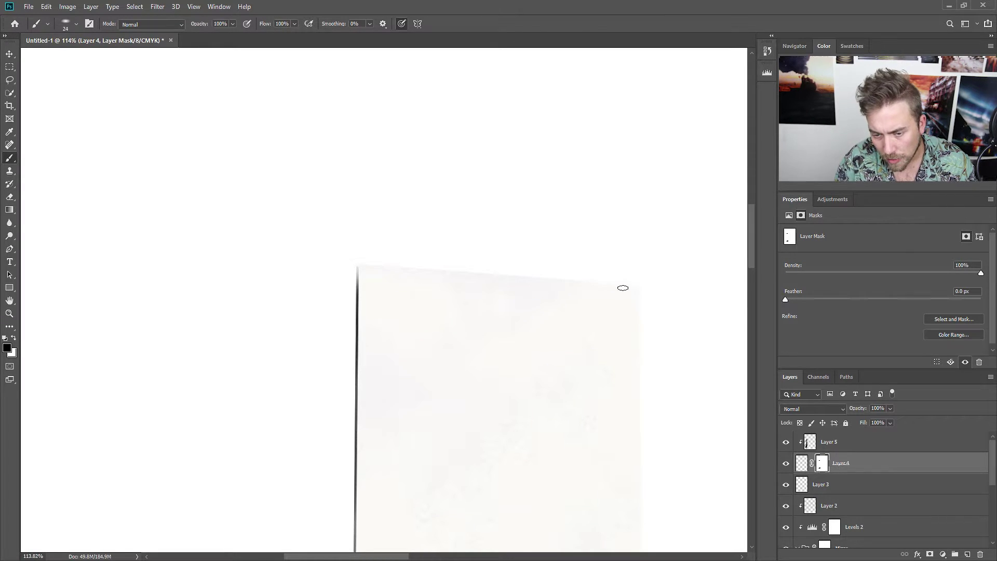
{"action": "scroll", "coordinate": [662, 292], "scroll_direction": "down", "scroll_amount": 5, "text": "alt"}
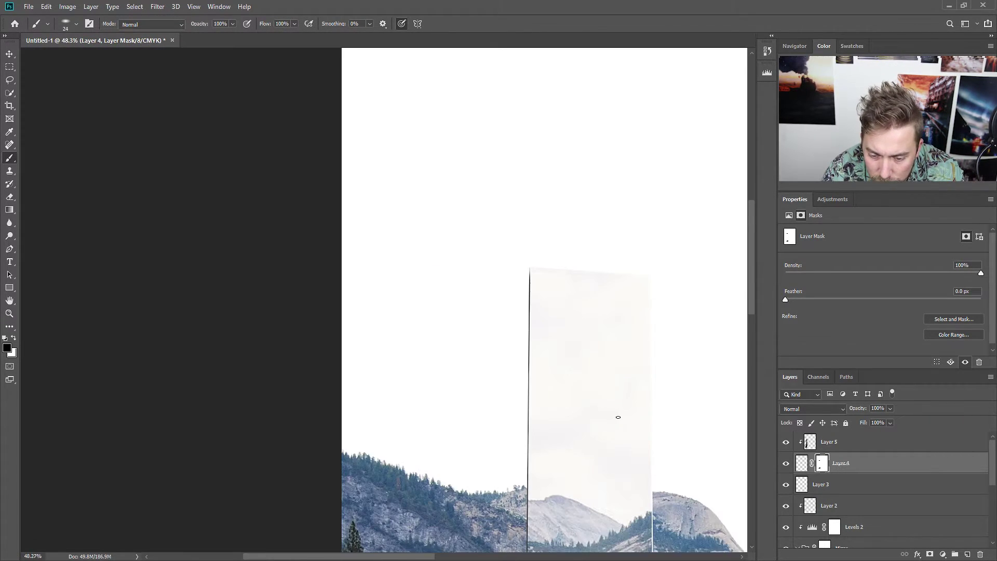
{"action": "scroll", "coordinate": [618, 417], "scroll_direction": "down", "scroll_amount": 3, "text": "alt"}
{"action": "scroll", "coordinate": [652, 473], "scroll_direction": "down", "scroll_amount": 3, "text": "alt"}
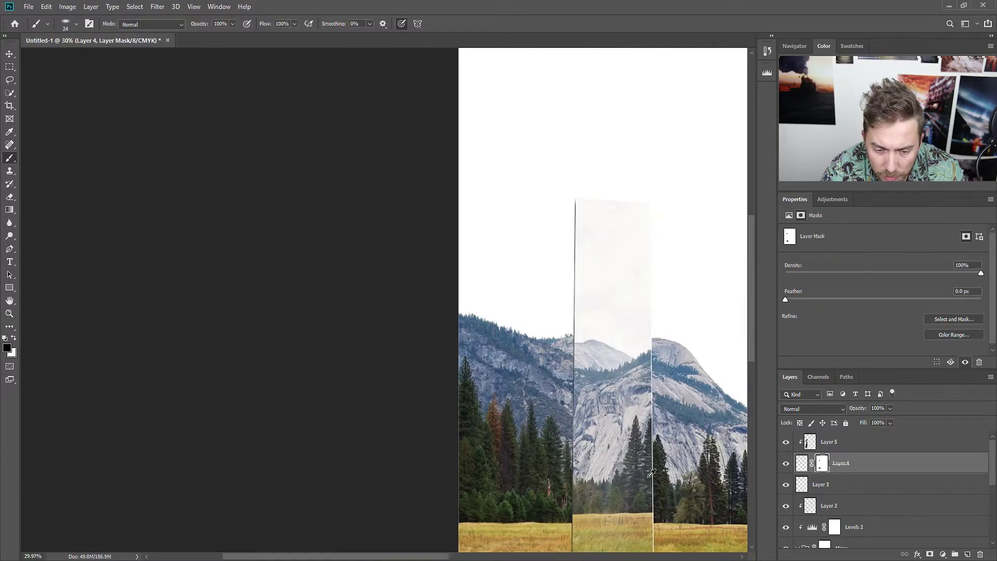
{"action": "scroll", "coordinate": [654, 495], "scroll_direction": "down", "scroll_amount": 3, "text": "alt"}
{"action": "scroll", "coordinate": [342, 378], "scroll_direction": "up", "scroll_amount": 2, "text": "alt"}
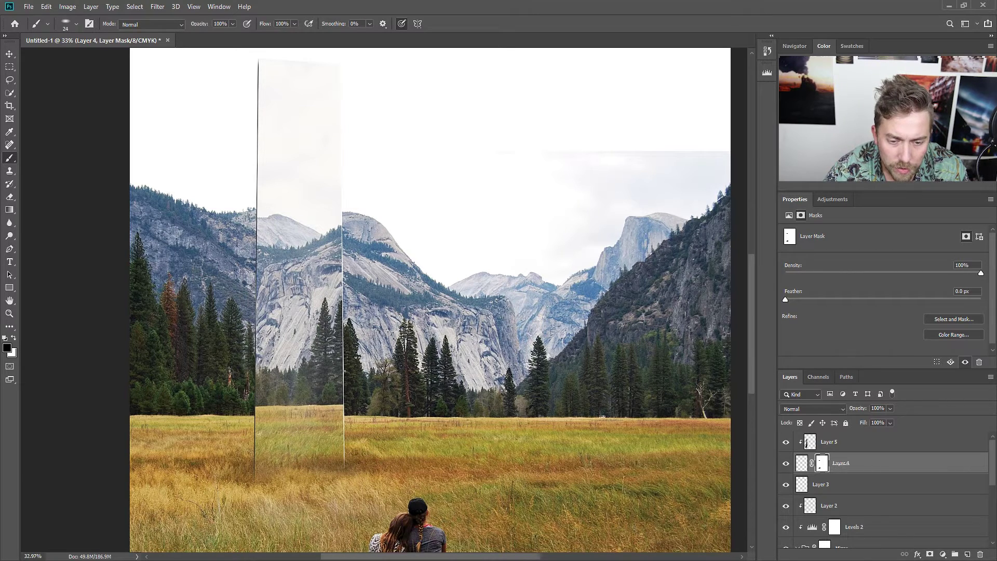
Enlarge the brush to 170 px for soft touches on Layer 4's mask
{"action": "left_click_drag", "start_coordinate": [413, 309], "coordinate": [425, 309]}
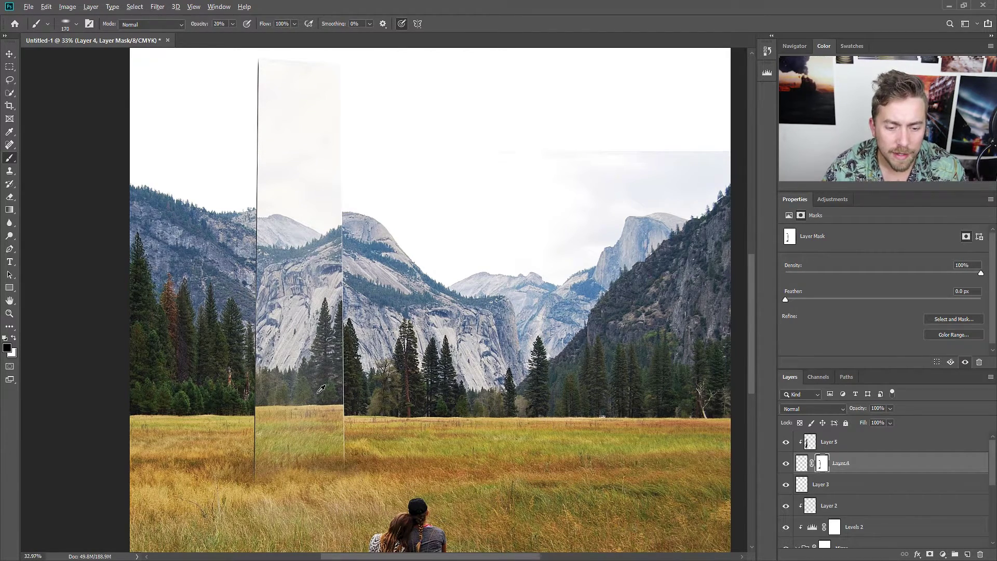
{"action": "scroll", "coordinate": [321, 389], "scroll_direction": "down", "scroll_amount": 5}
{"action": "scroll", "coordinate": [473, 233], "scroll_direction": "down", "scroll_amount": 2}
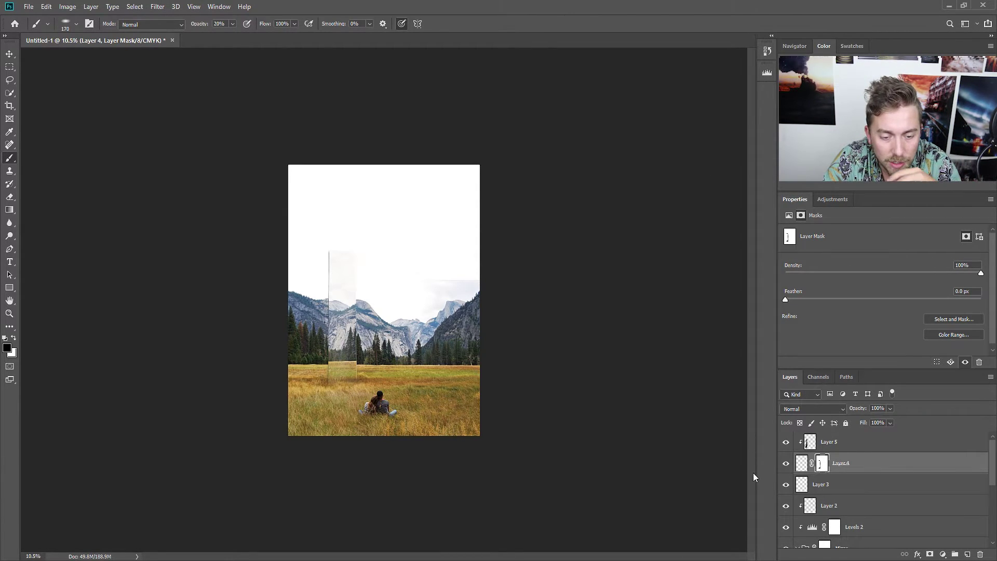
{"action": "left_click", "coordinate": [786, 485]}
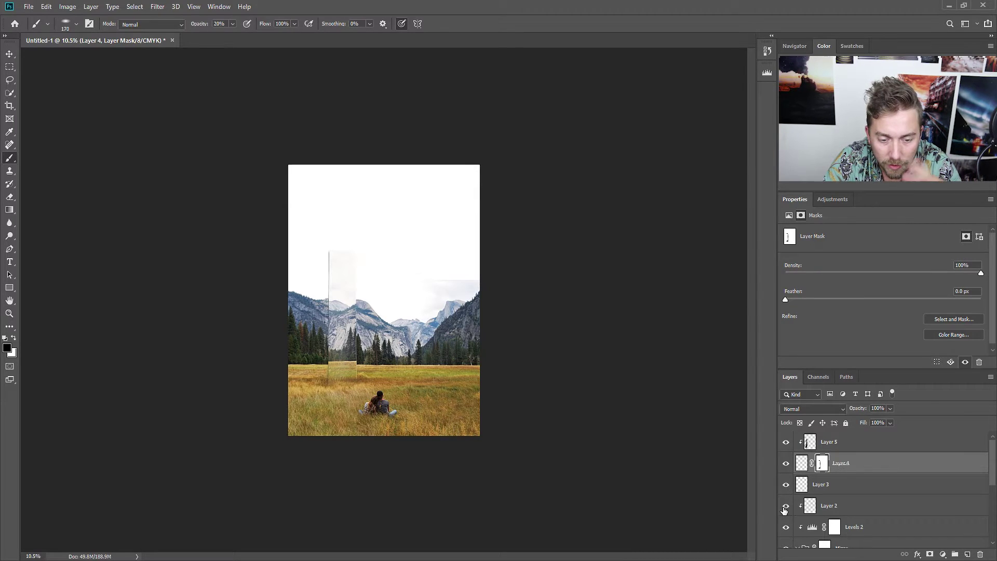
{"action": "left_click", "coordinate": [786, 506]}
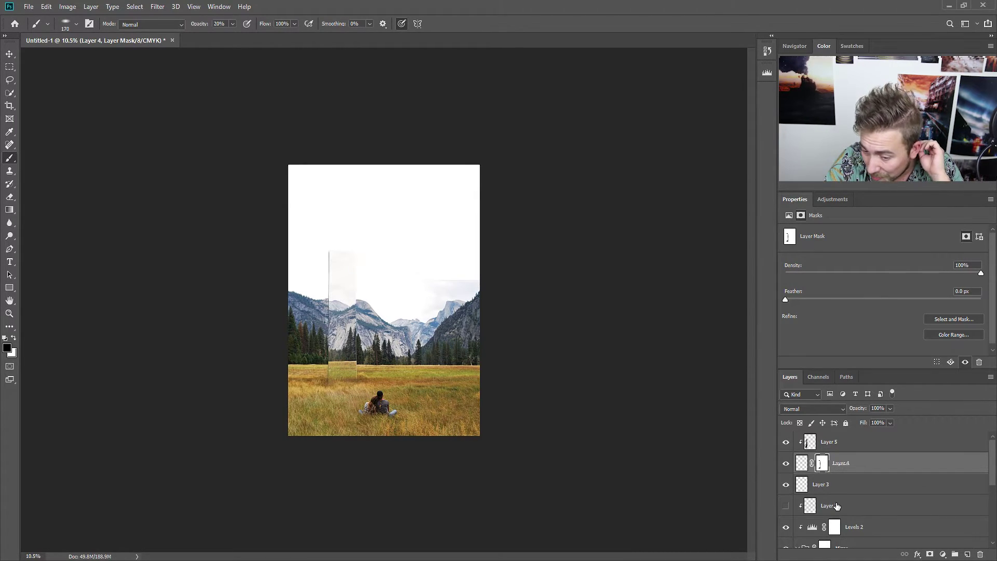
{"action": "scroll", "coordinate": [783, 499], "scroll_direction": "down", "scroll_amount": 1}
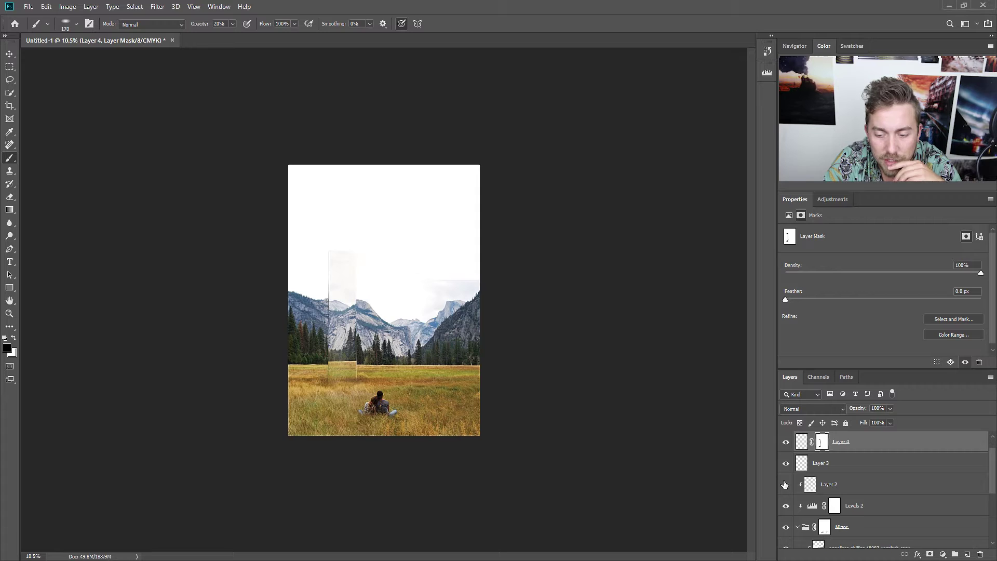
{"action": "scroll", "coordinate": [804, 488], "scroll_direction": "up", "scroll_amount": 1}
{"action": "left_click", "coordinate": [786, 442]}
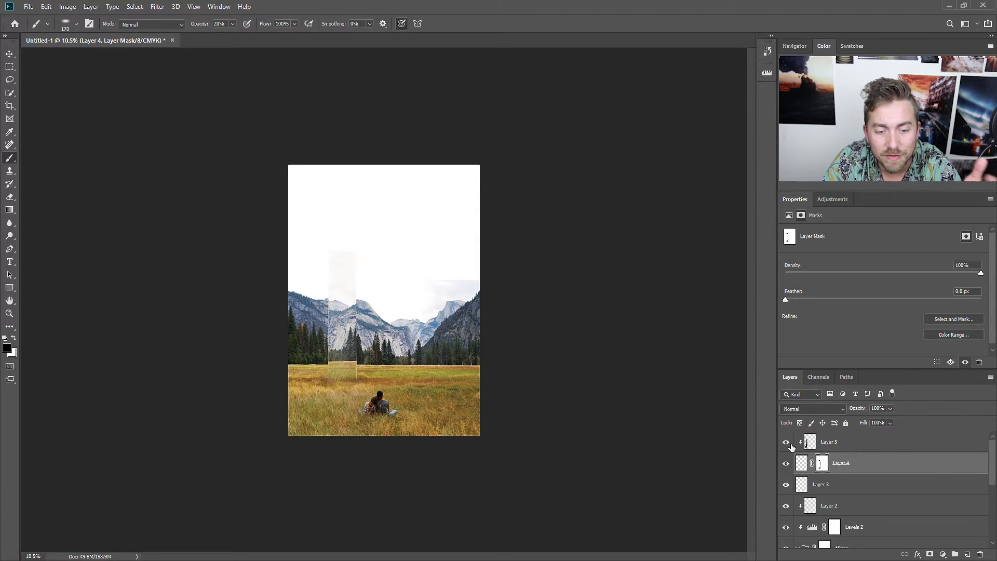